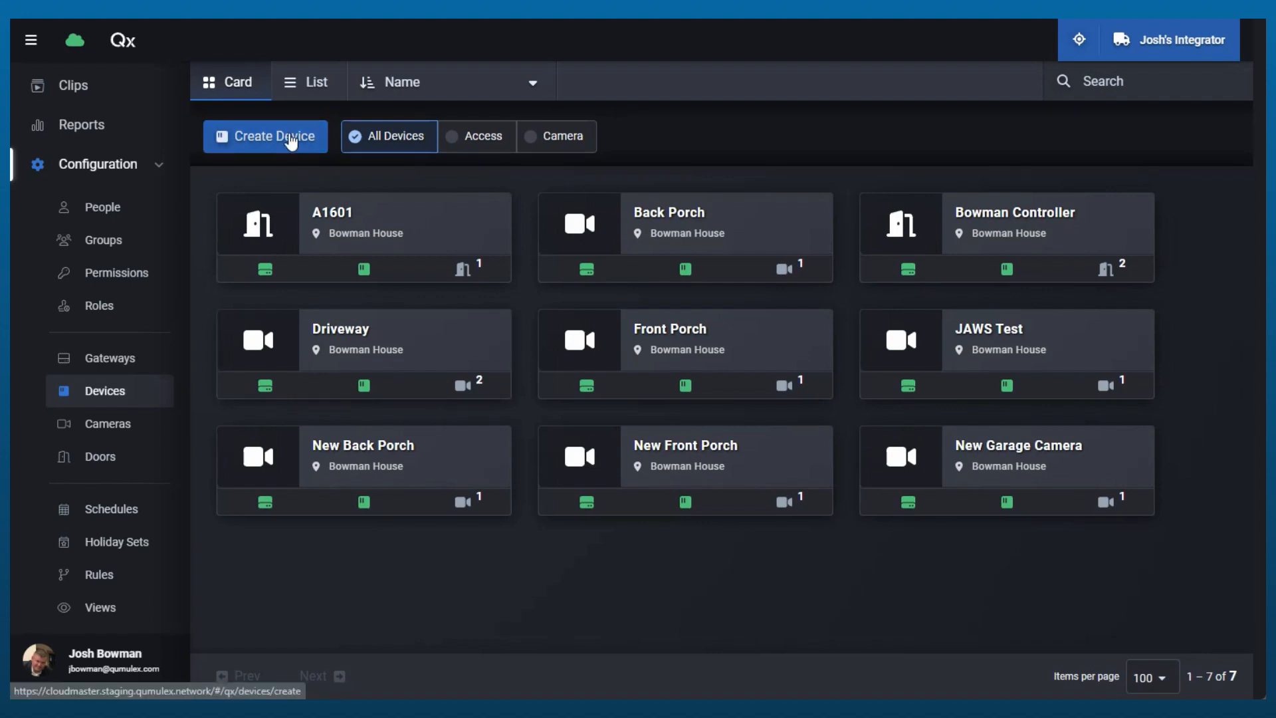
# Start creating a new access device named LP1502 with the description "Video Example"
pyautogui.click(291, 142)
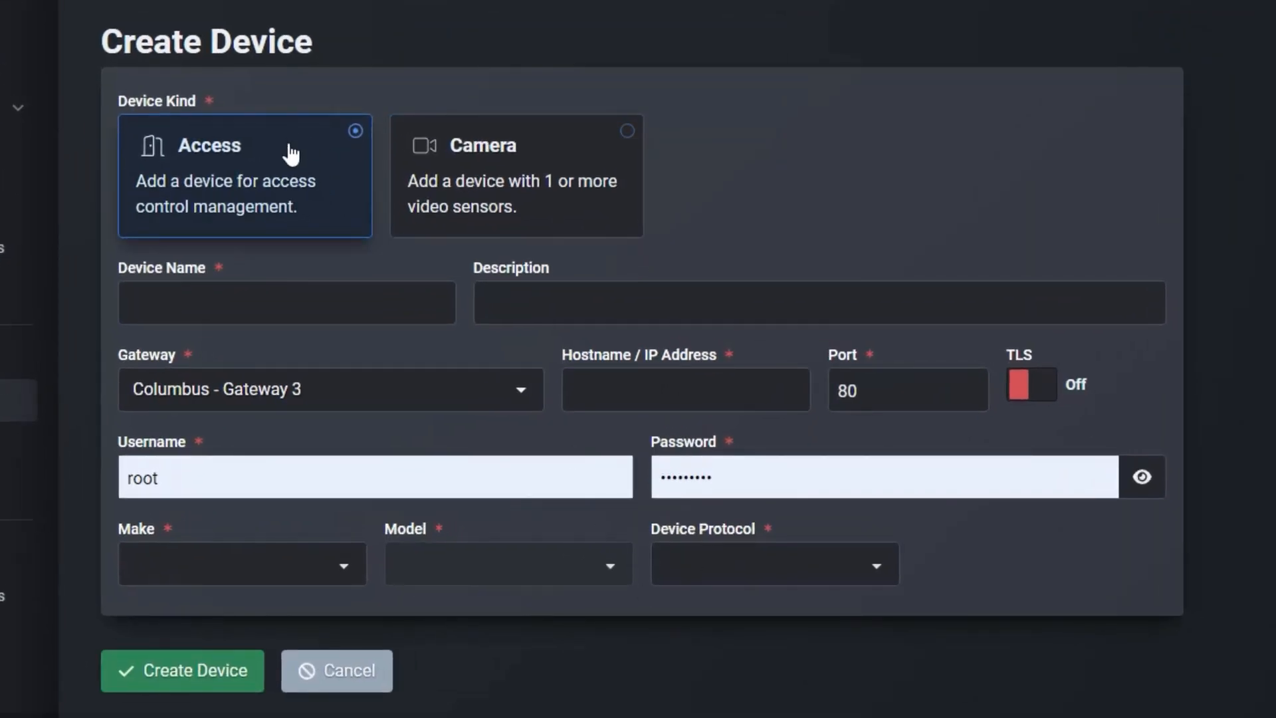
pyautogui.click(288, 294)
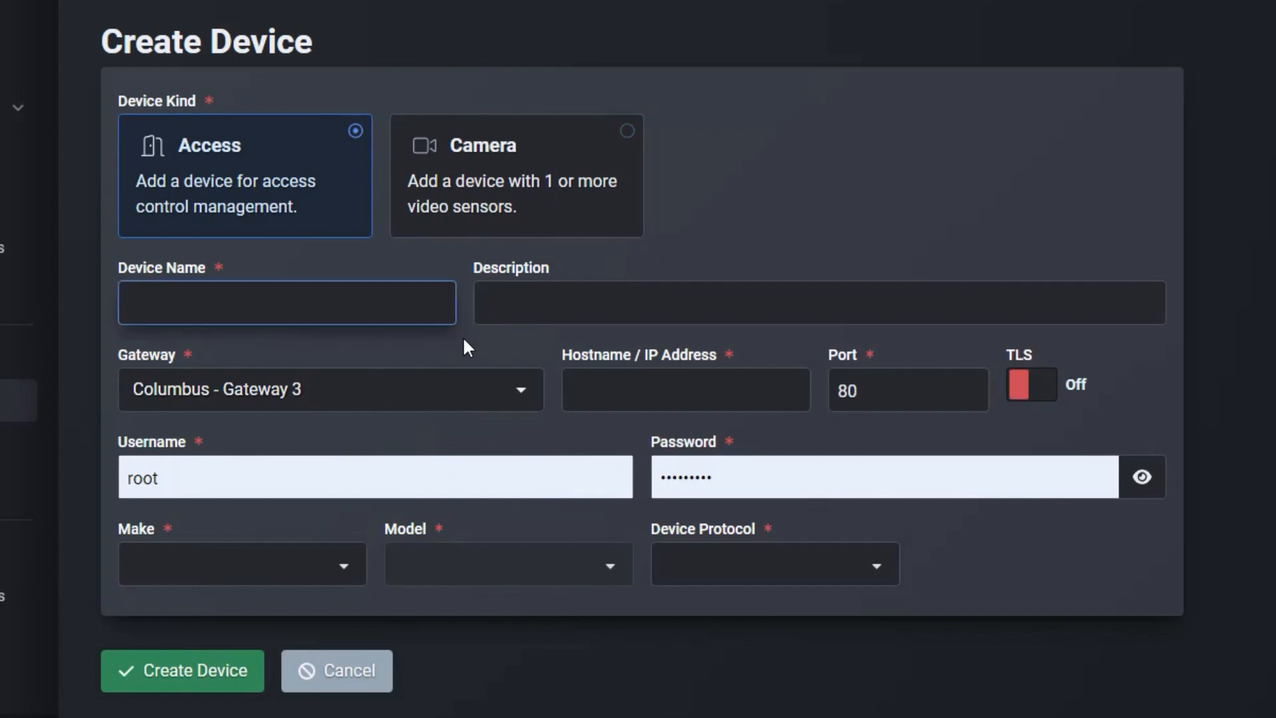
pyautogui.write('LP1502')
pyautogui.click(521, 287)
pyautogui.write('V')
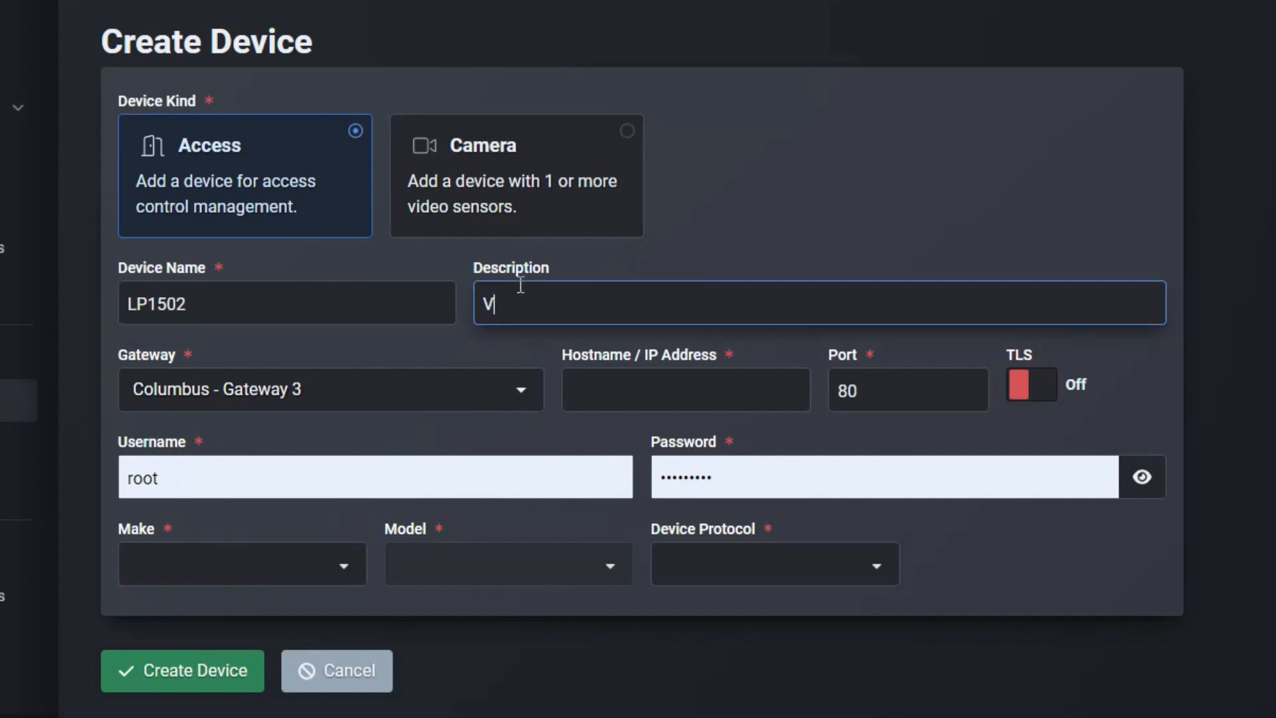
pyautogui.write('ideo Example')
# Set the new device's hostname / IP address to 192.168.0.251
pyautogui.click(640, 397)
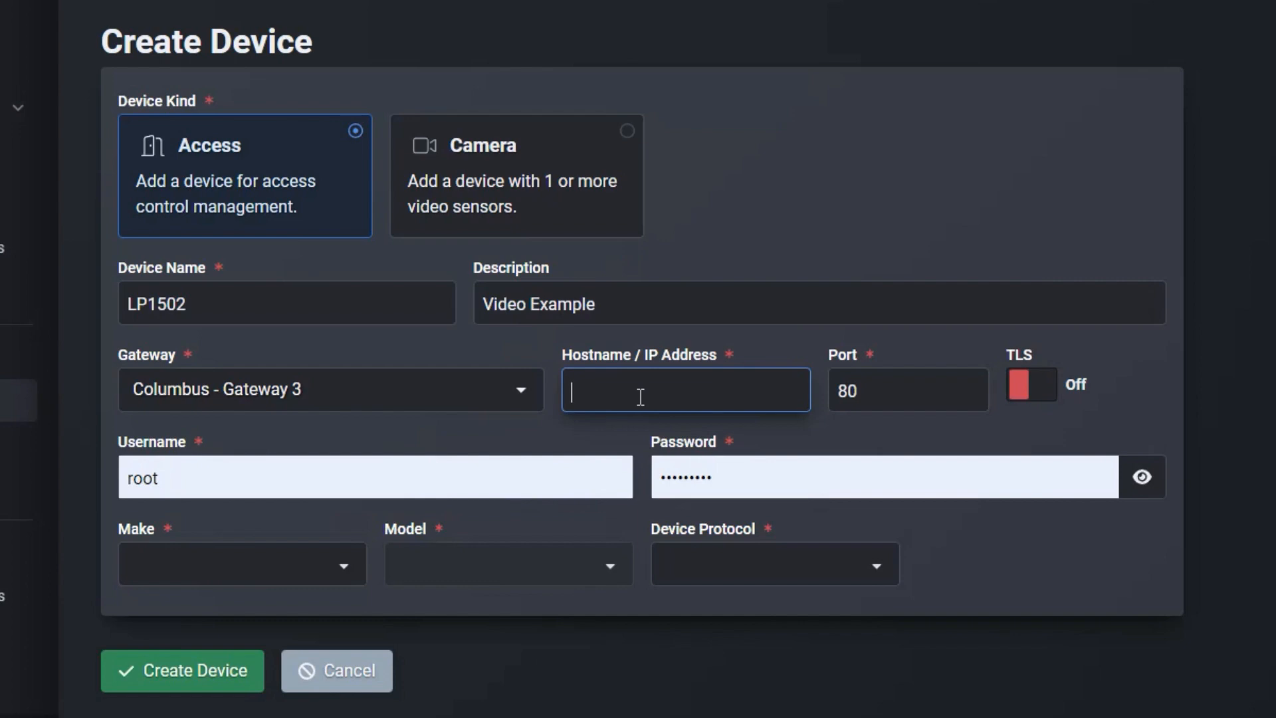
pyautogui.write('192.168.0.251')
# Choose make Mercury, model LP1502 and device protocol Wiegand, and create the device
pyautogui.click(344, 569)
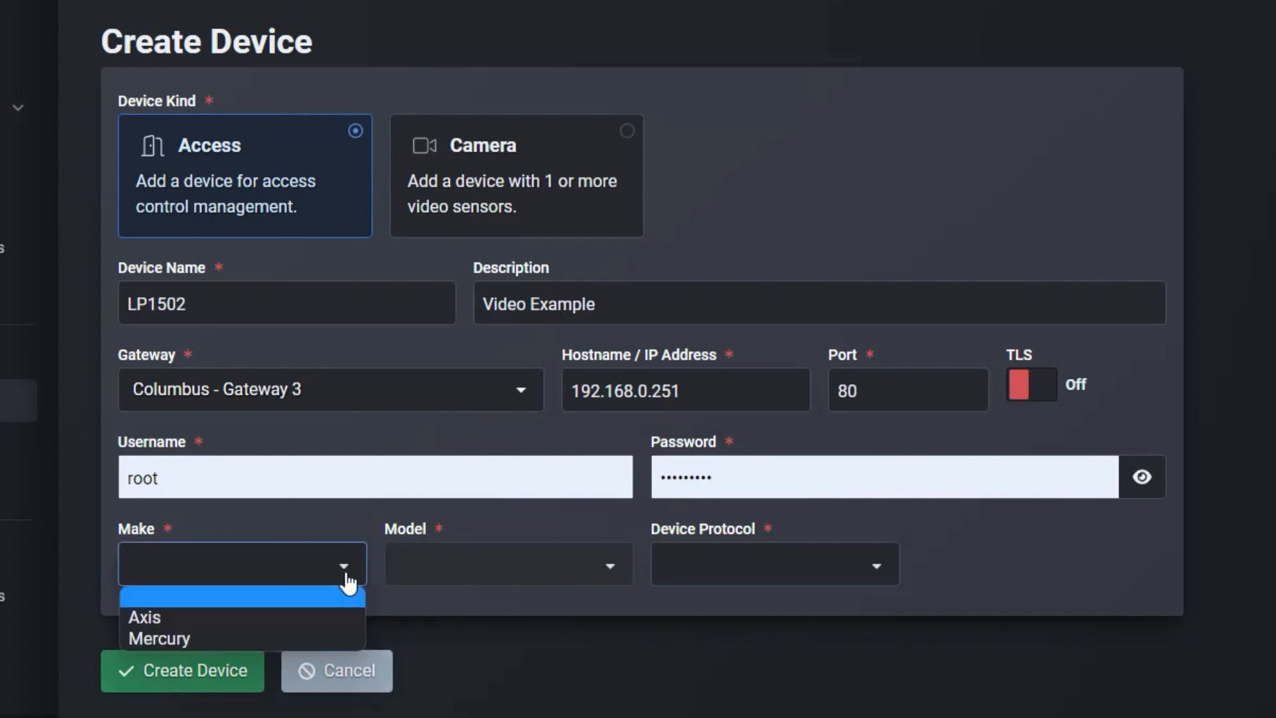
pyautogui.click(303, 636)
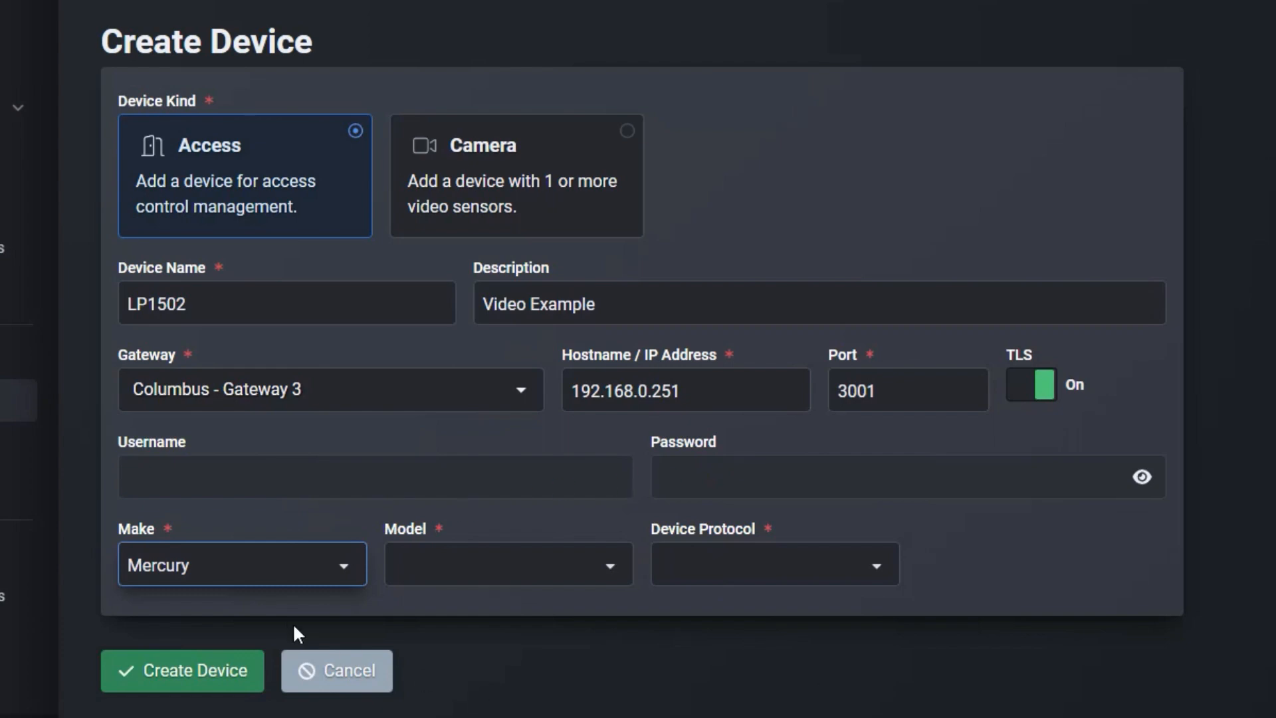
pyautogui.click(550, 560)
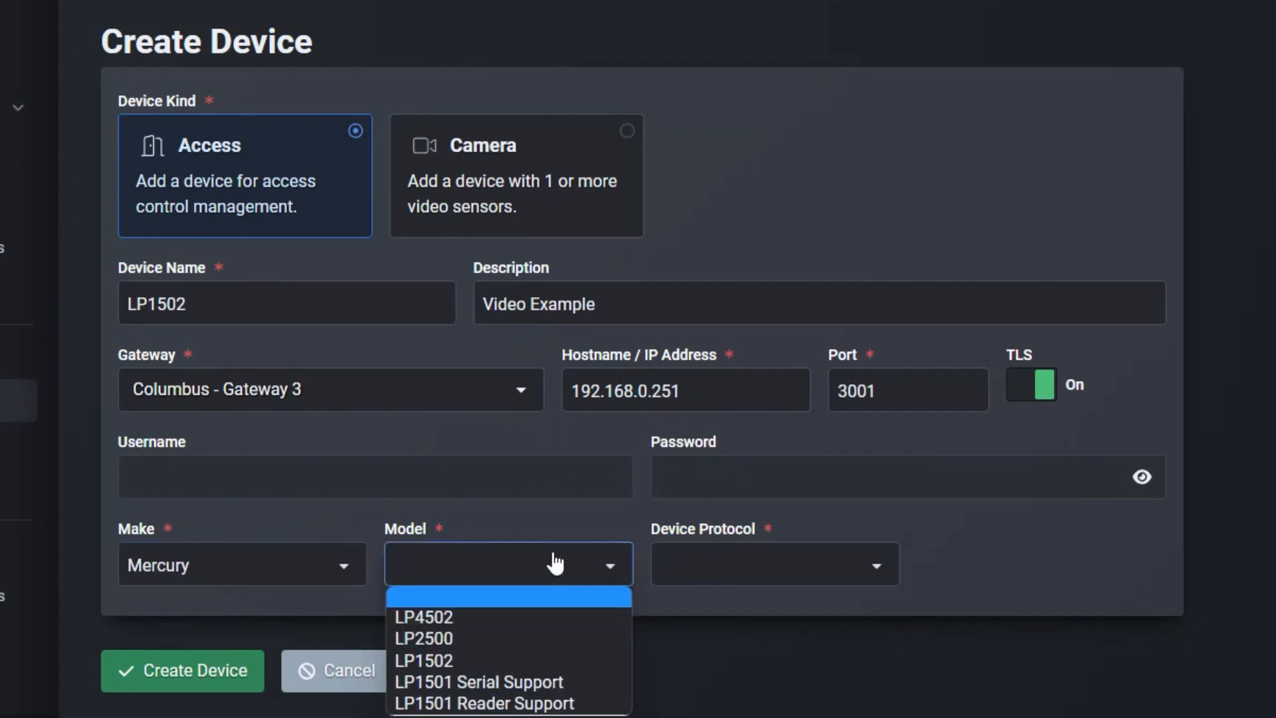
pyautogui.click(526, 655)
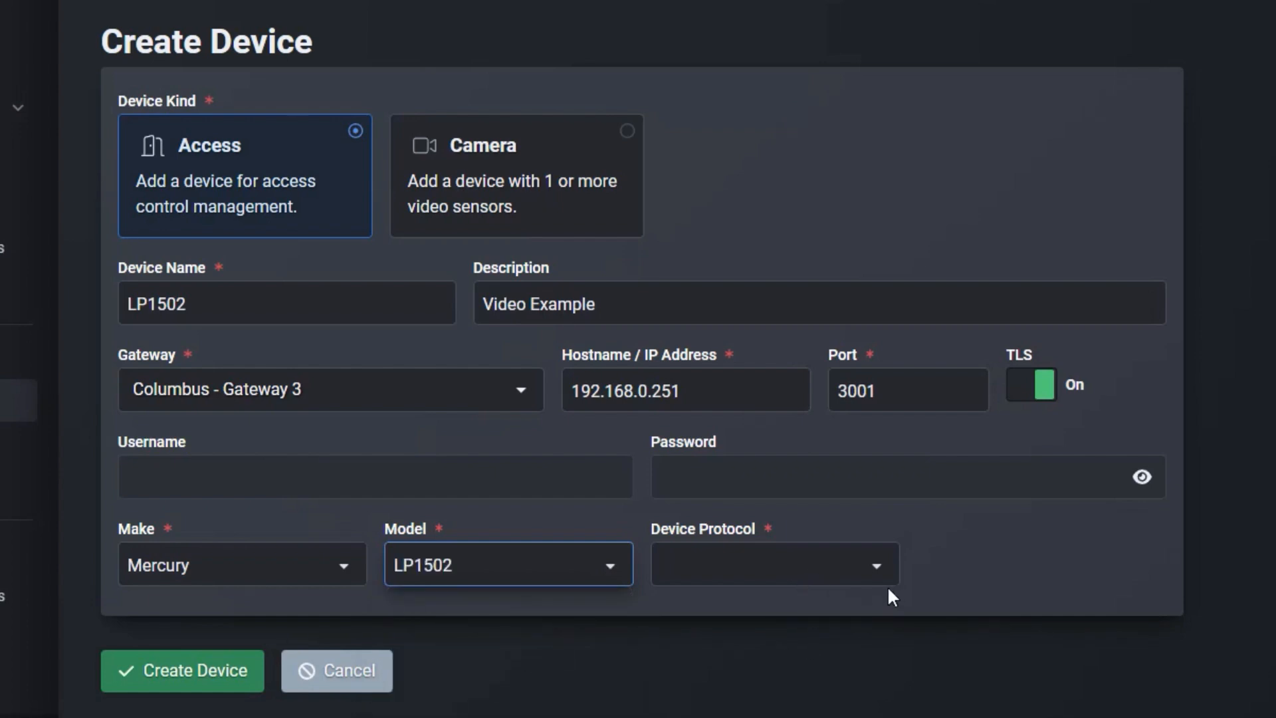
pyautogui.click(872, 570)
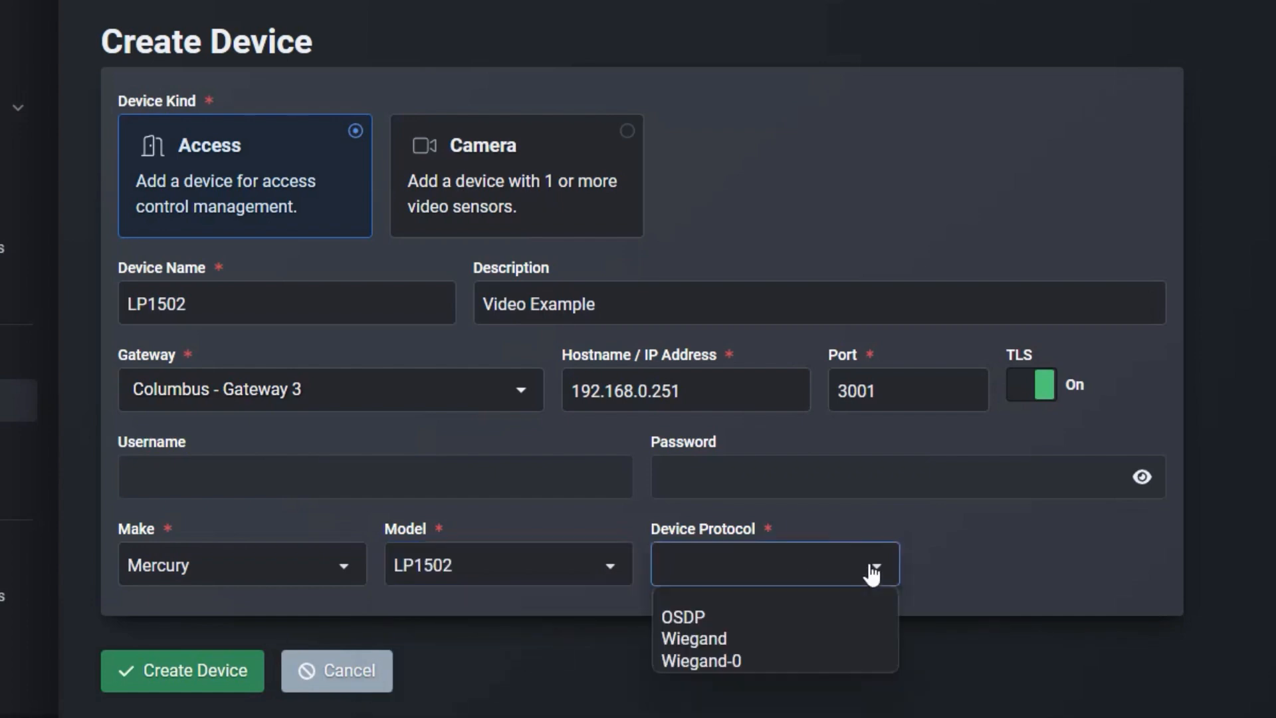
pyautogui.click(811, 636)
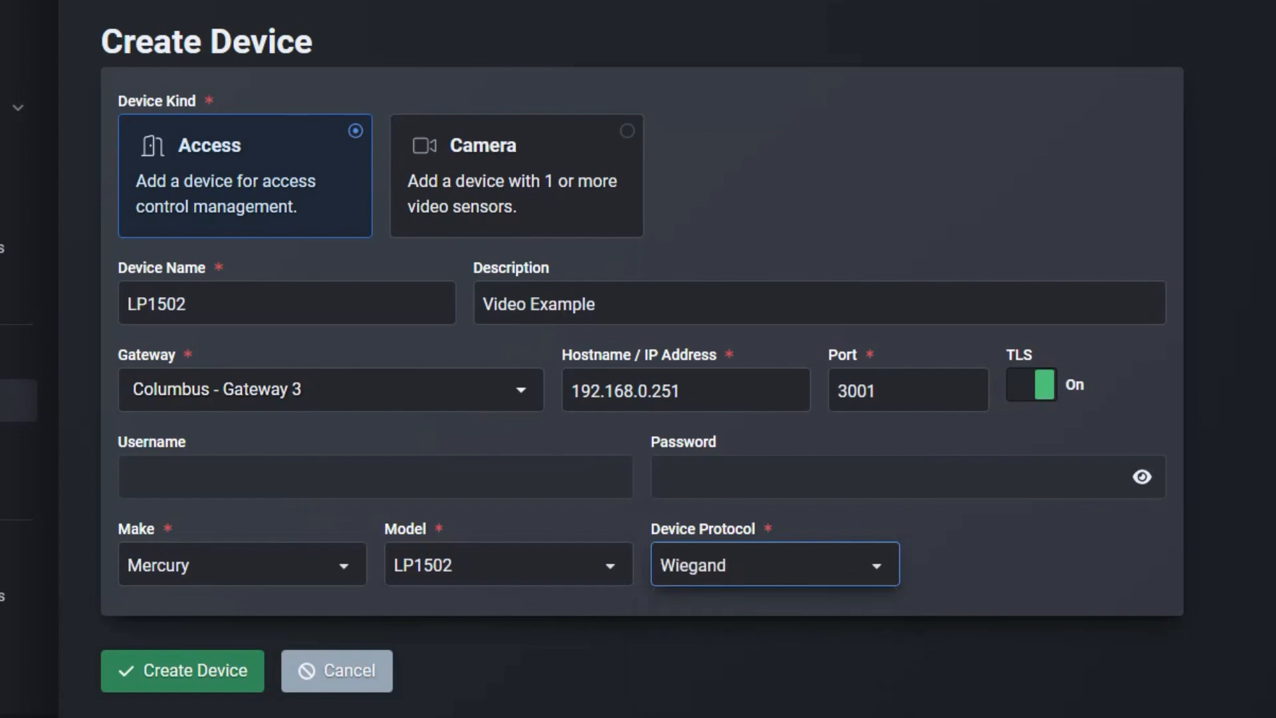
pyautogui.click(206, 685)
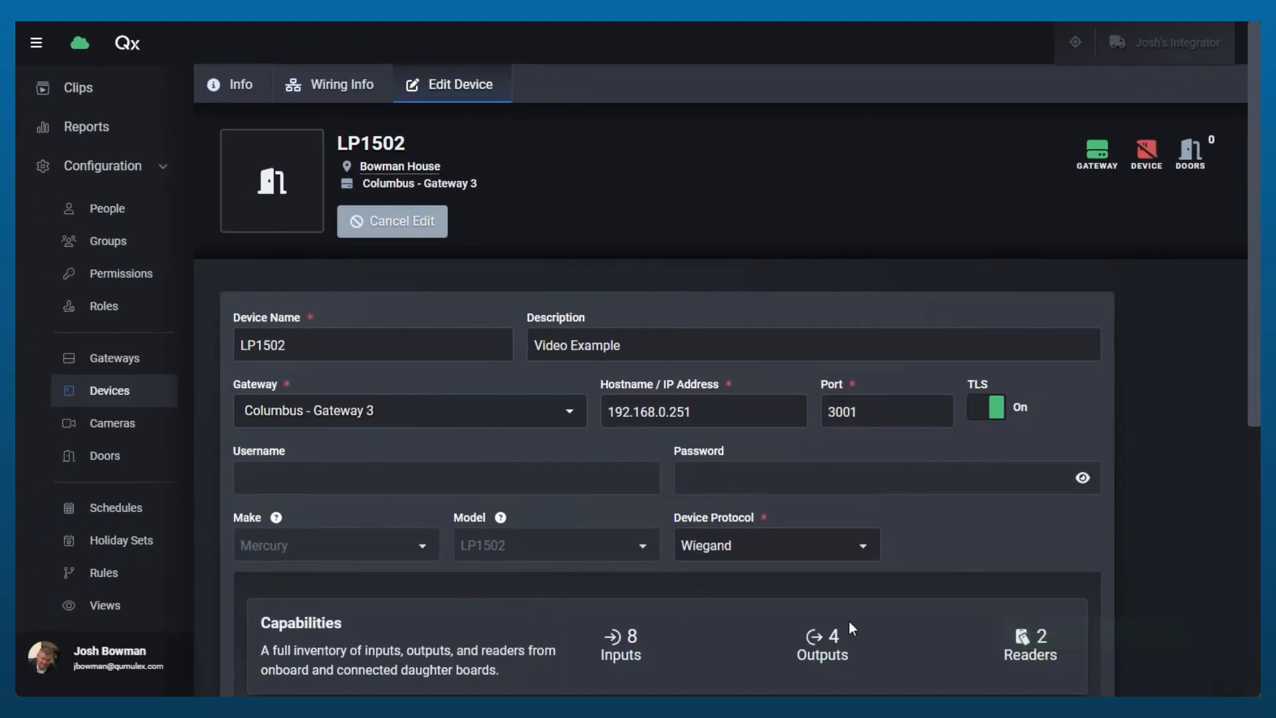
# Examine the LP1502's settings, its inventory of inputs, outputs and readers, and its onboard controller entry
pyautogui.scroll(-3, 864, 615)
pyautogui.scroll(1, 886, 607)
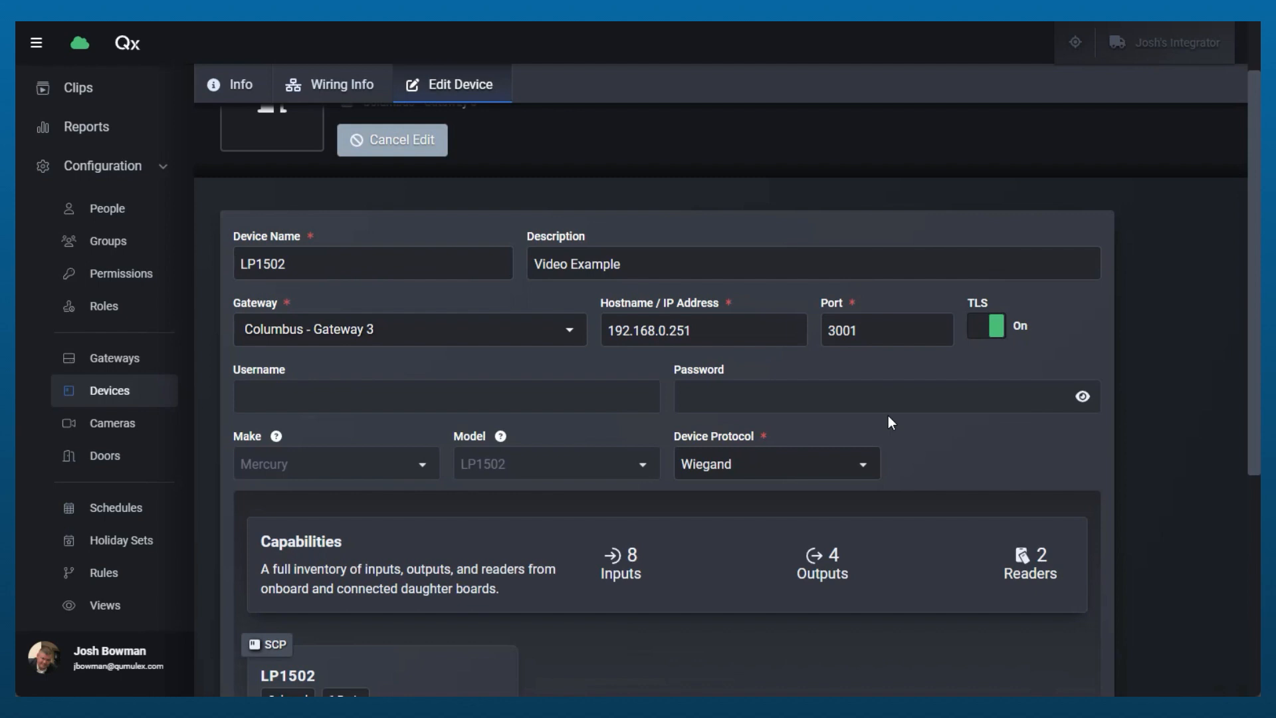
pyautogui.scroll(-4, 890, 482)
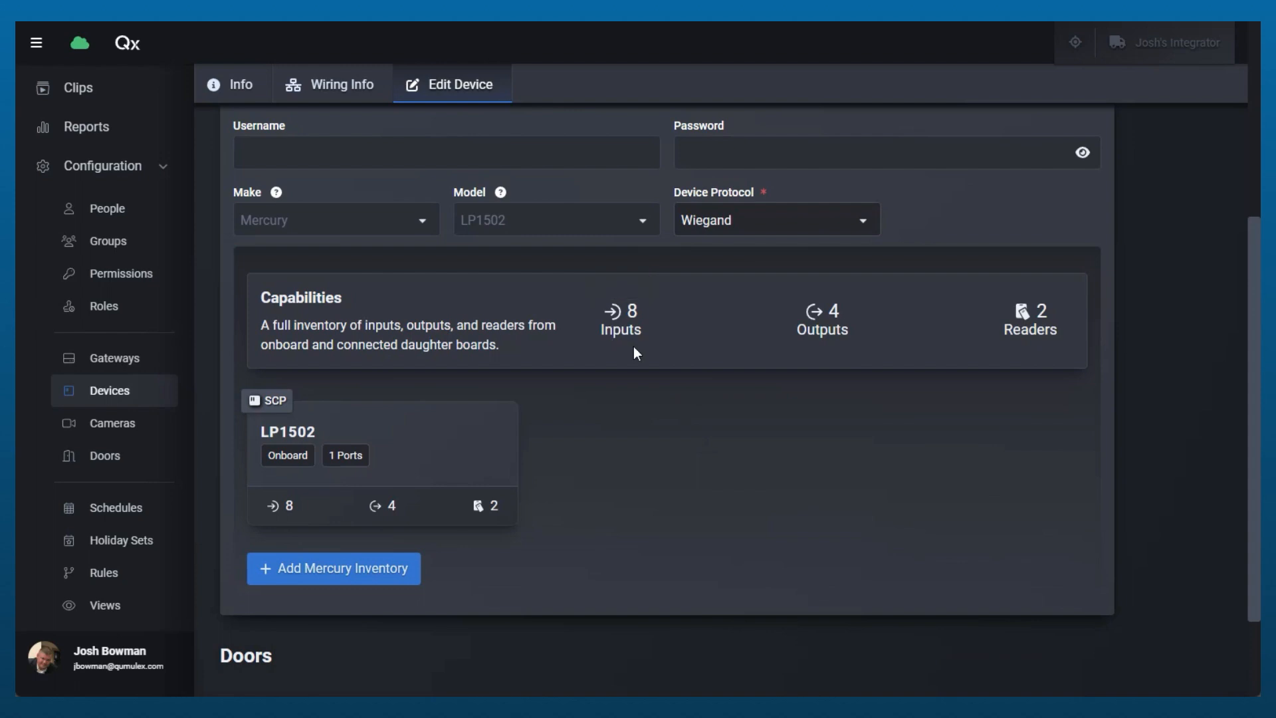
pyautogui.scroll(1, 634, 342)
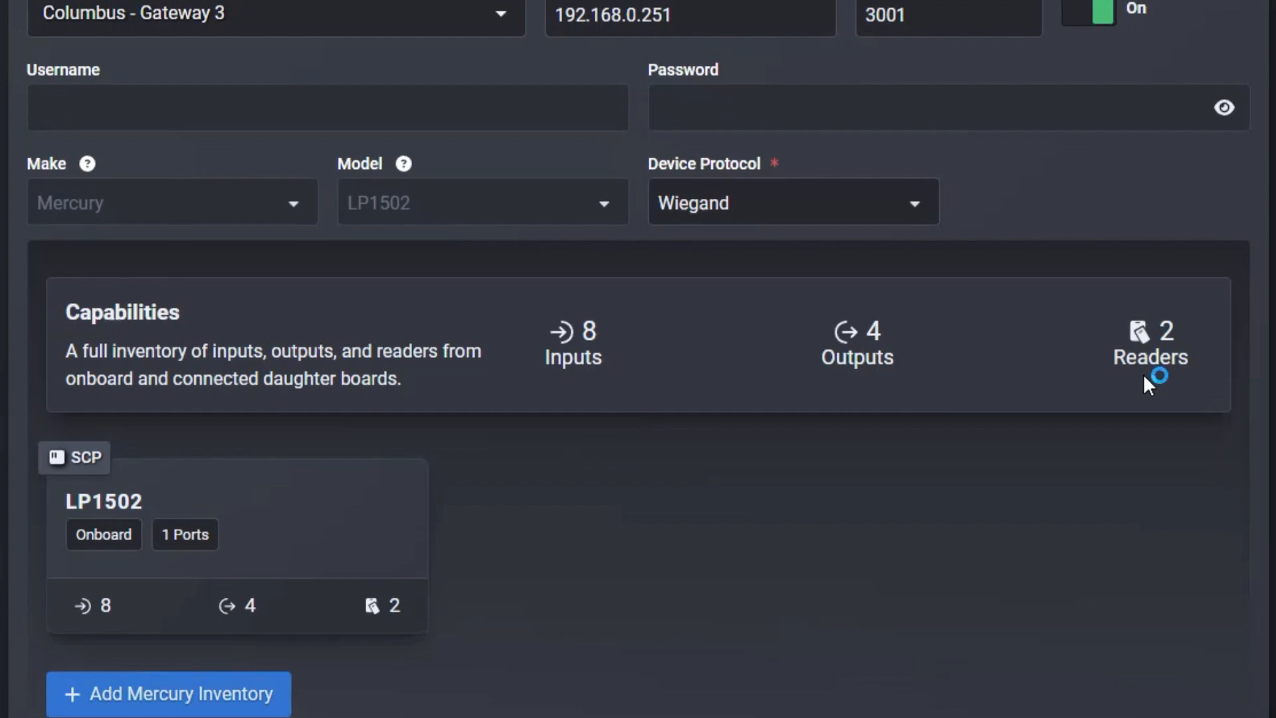
pyautogui.scroll(-2, 806, 490)
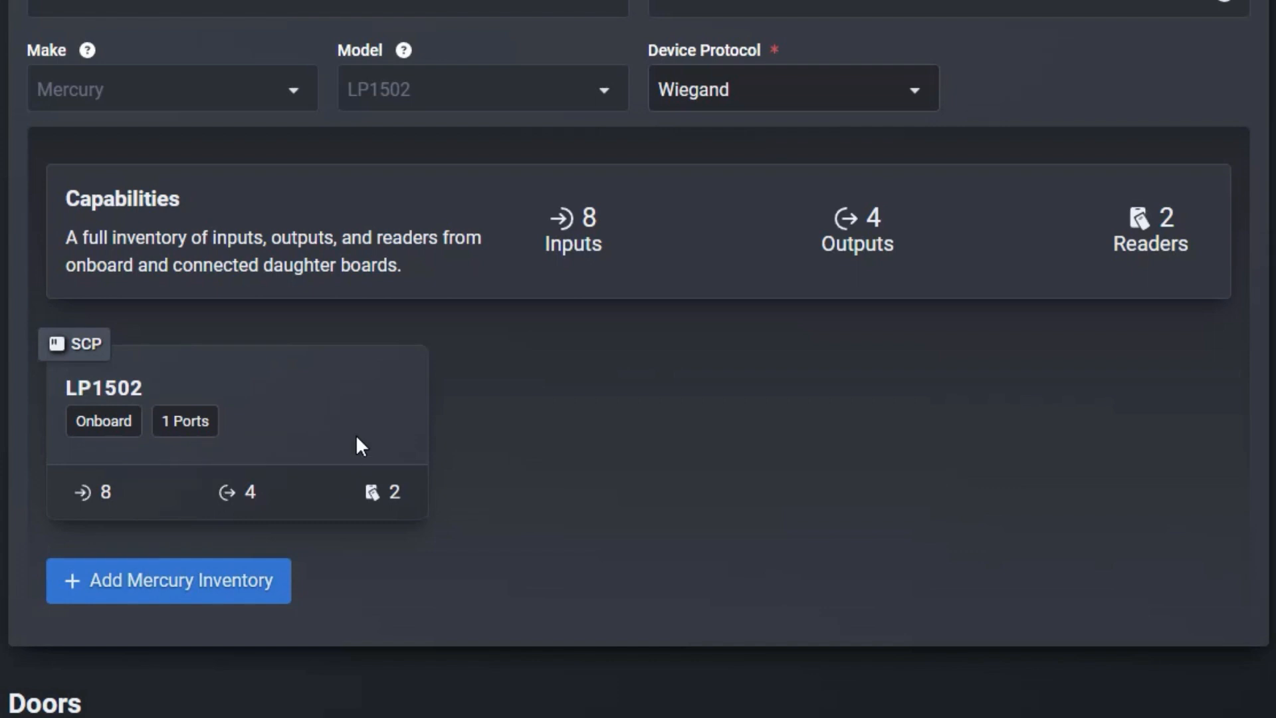
pyautogui.scroll(2, 744, 524)
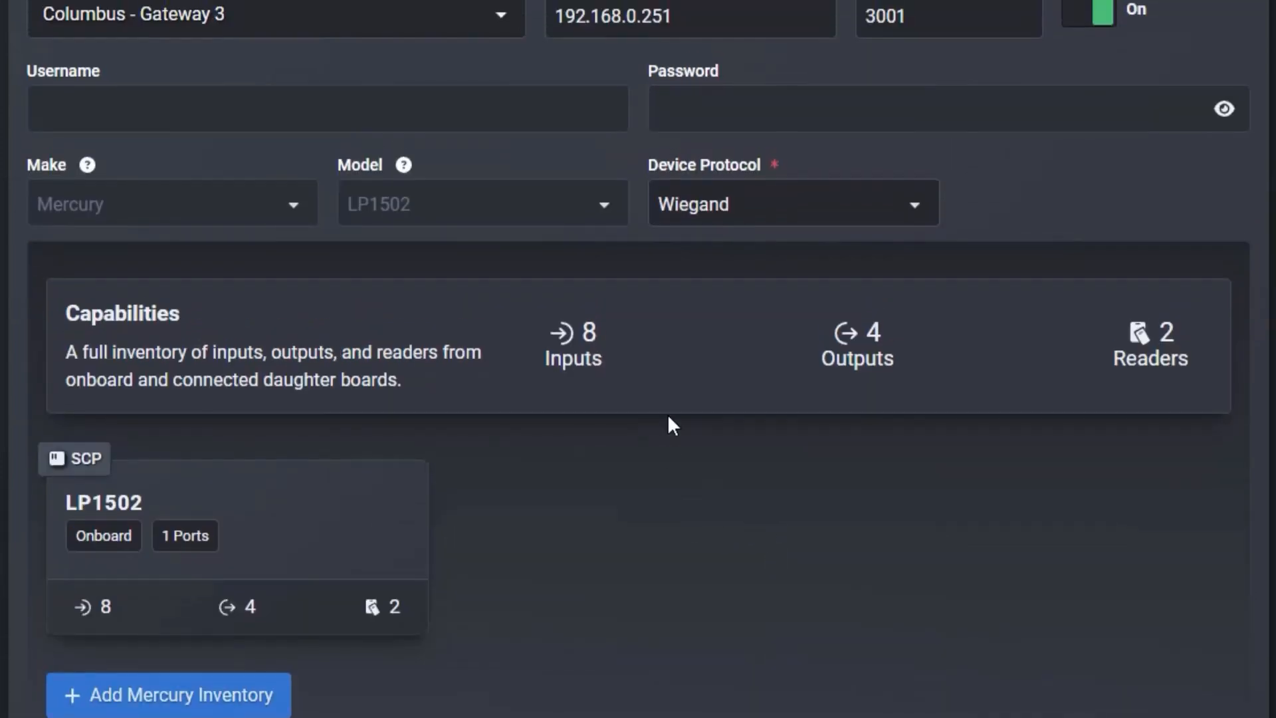
pyautogui.scroll(-2, 669, 478)
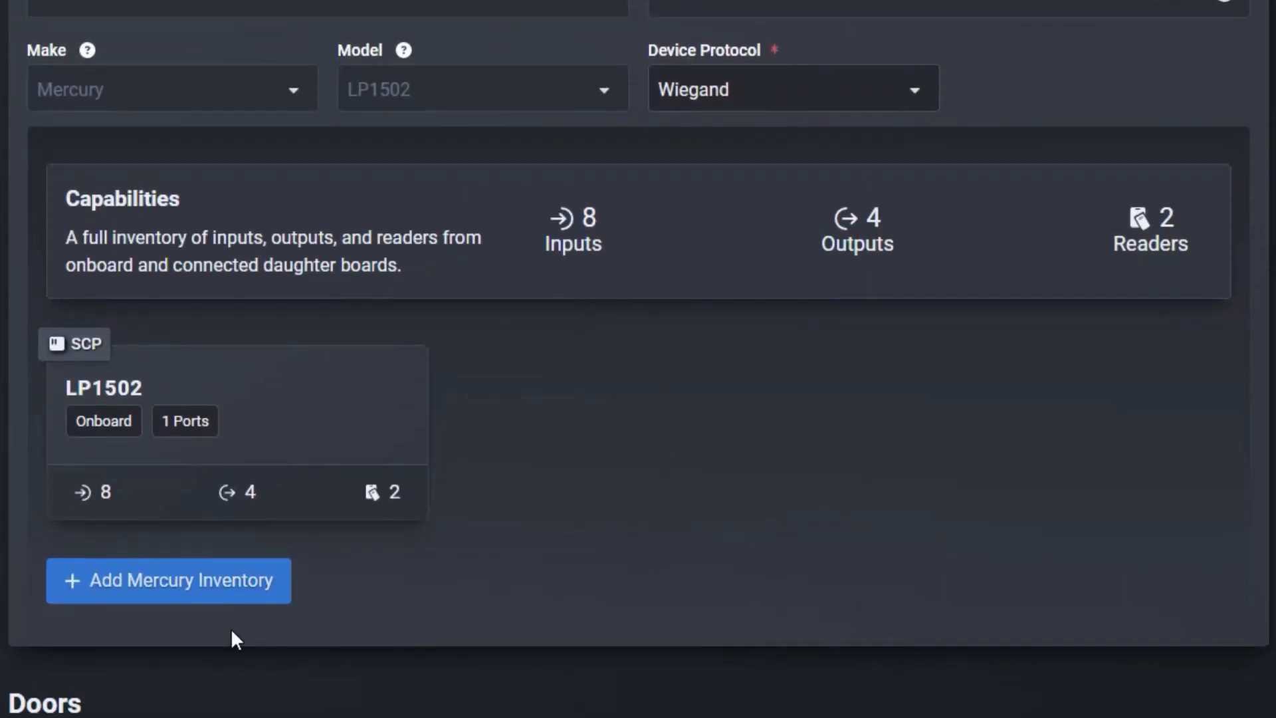
# Add two MR52 serial boards to the LP1502's Mercury inventory
pyautogui.scroll(-2, 223, 590)
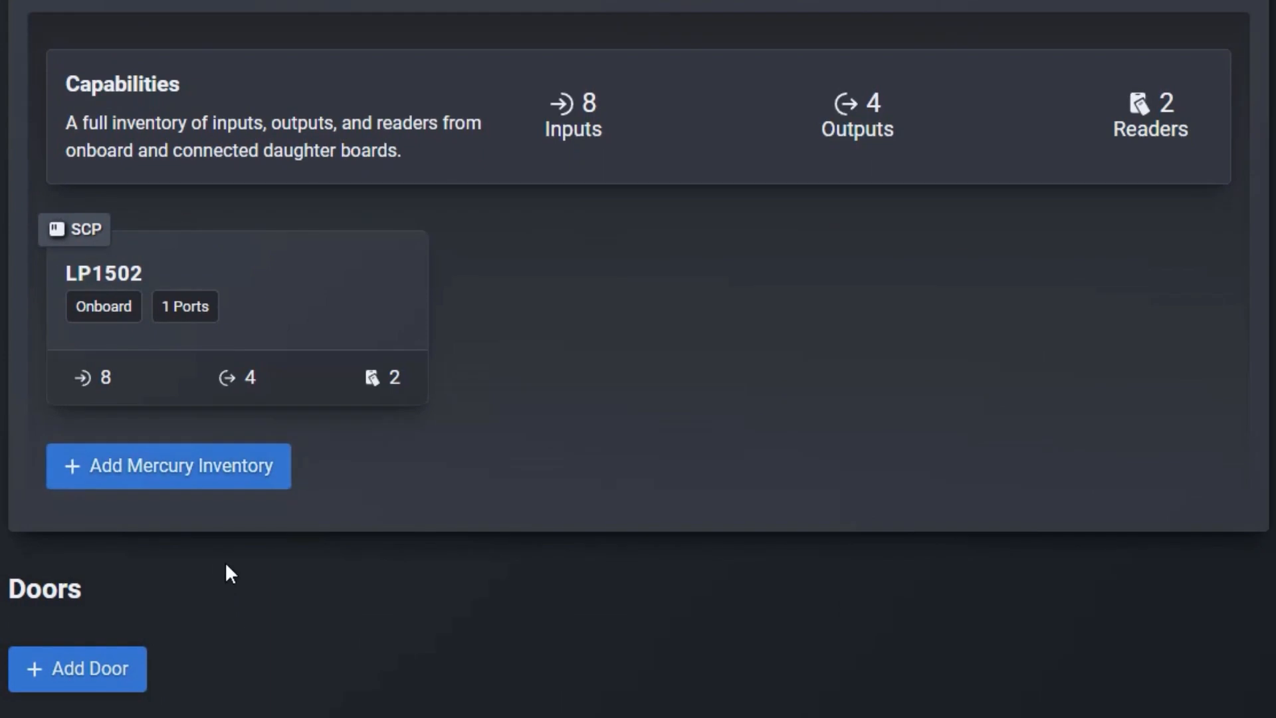
pyautogui.click(252, 491)
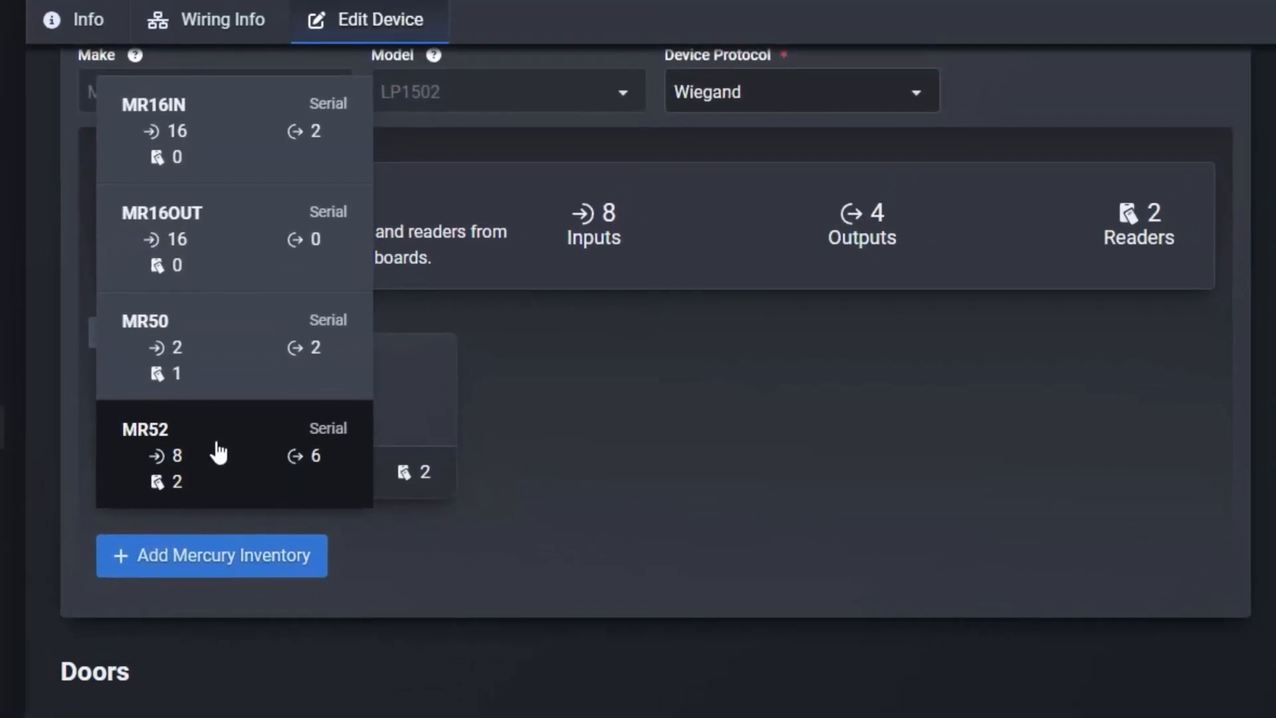
pyautogui.click(219, 453)
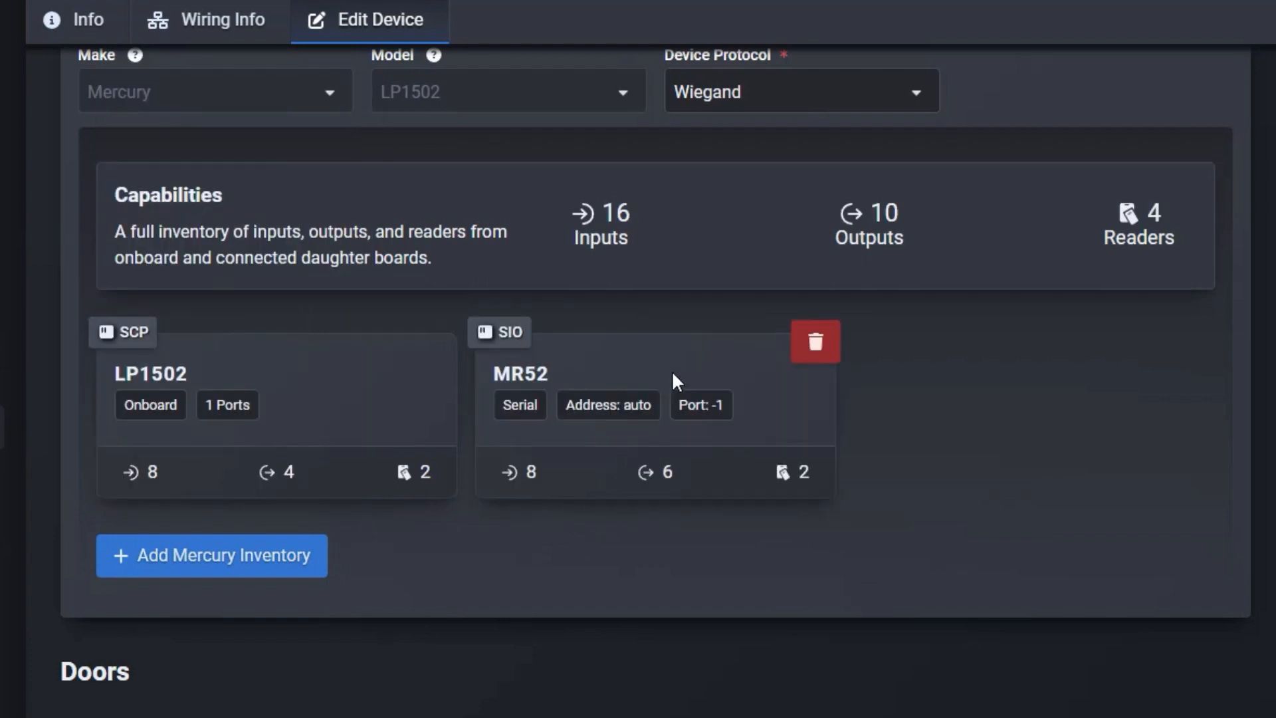
pyautogui.scroll(2, 632, 406)
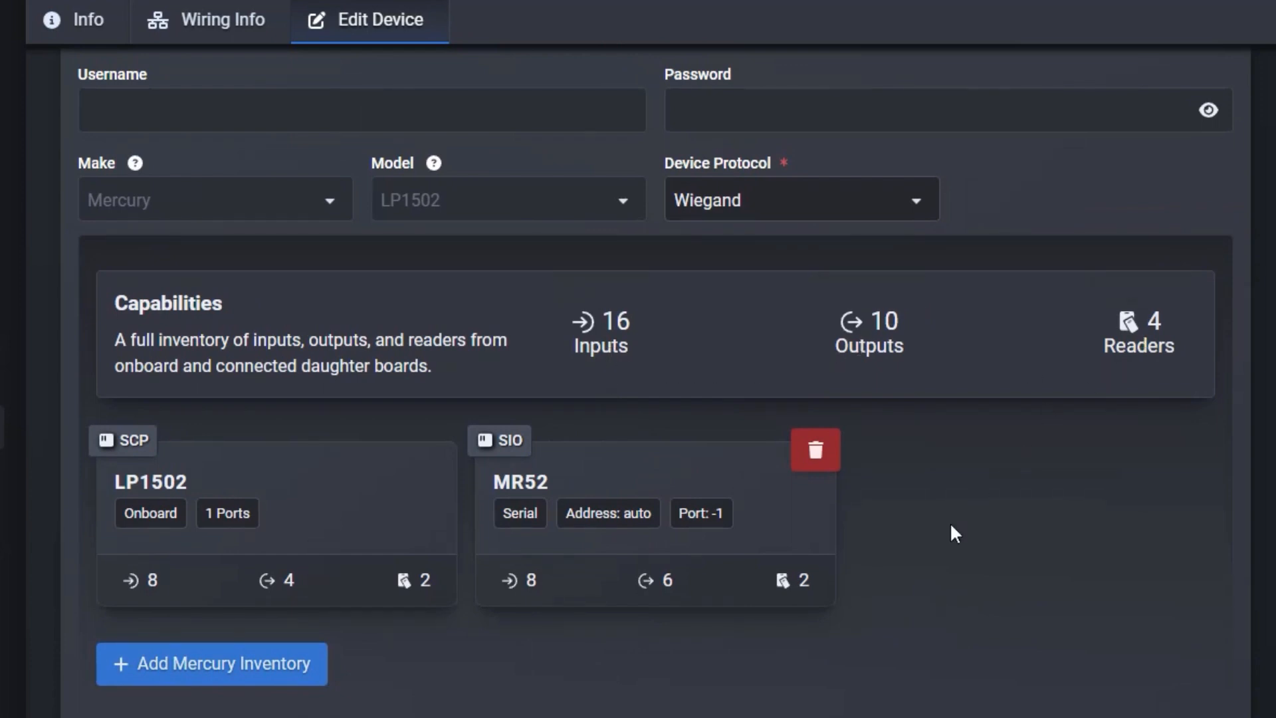
pyautogui.click(256, 670)
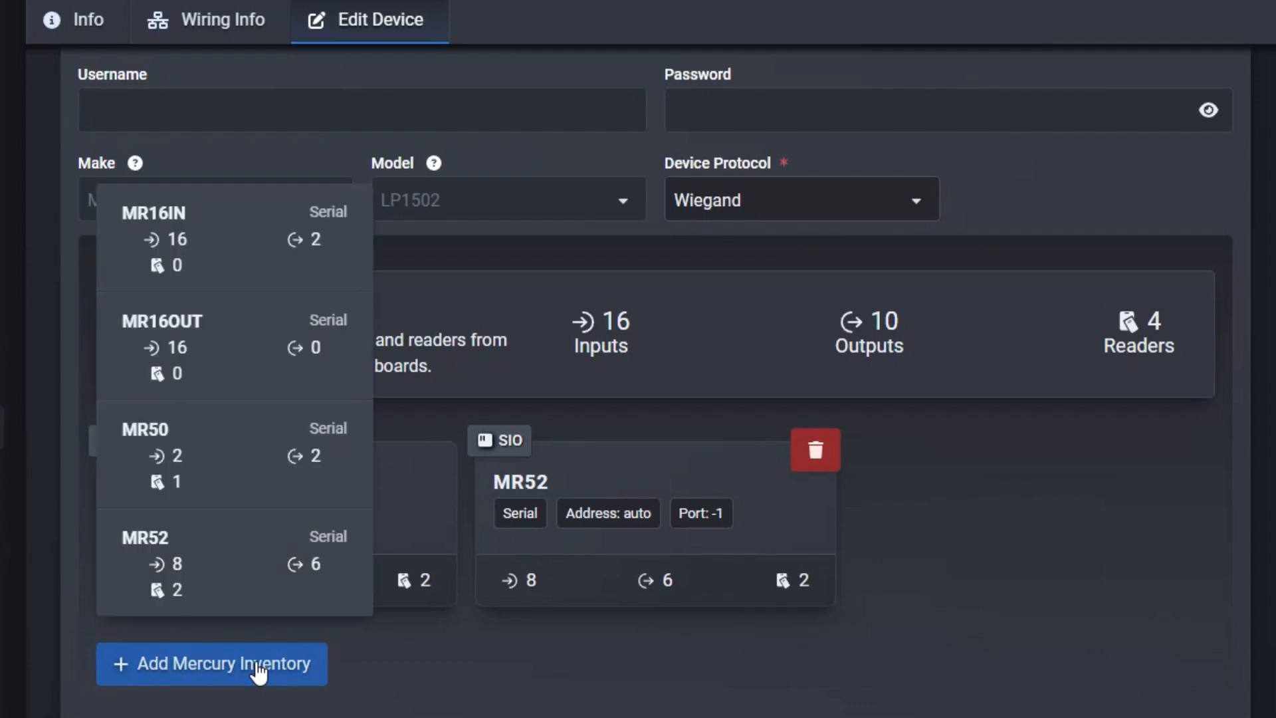
pyautogui.click(248, 560)
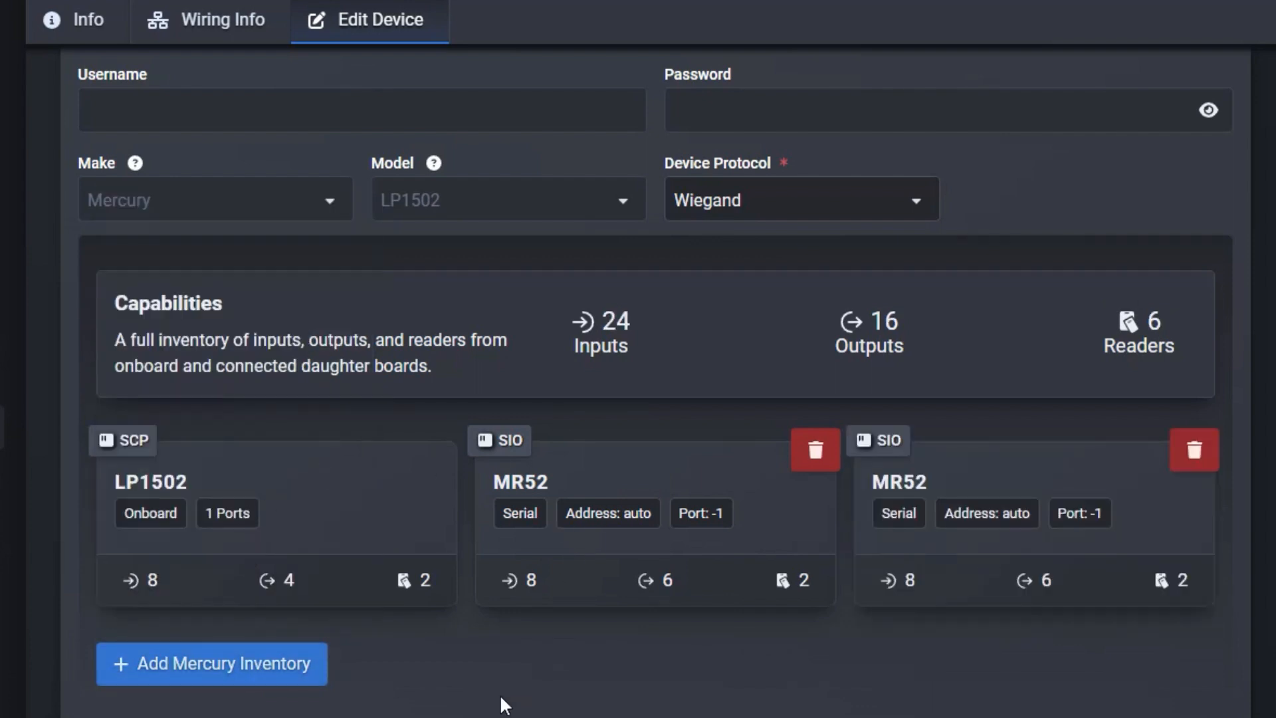
# Check the LP1502's overall capabilities and save the device with its two MR52 boards
pyautogui.scroll(-3, 501, 698)
pyautogui.scroll(6, 771, 687)
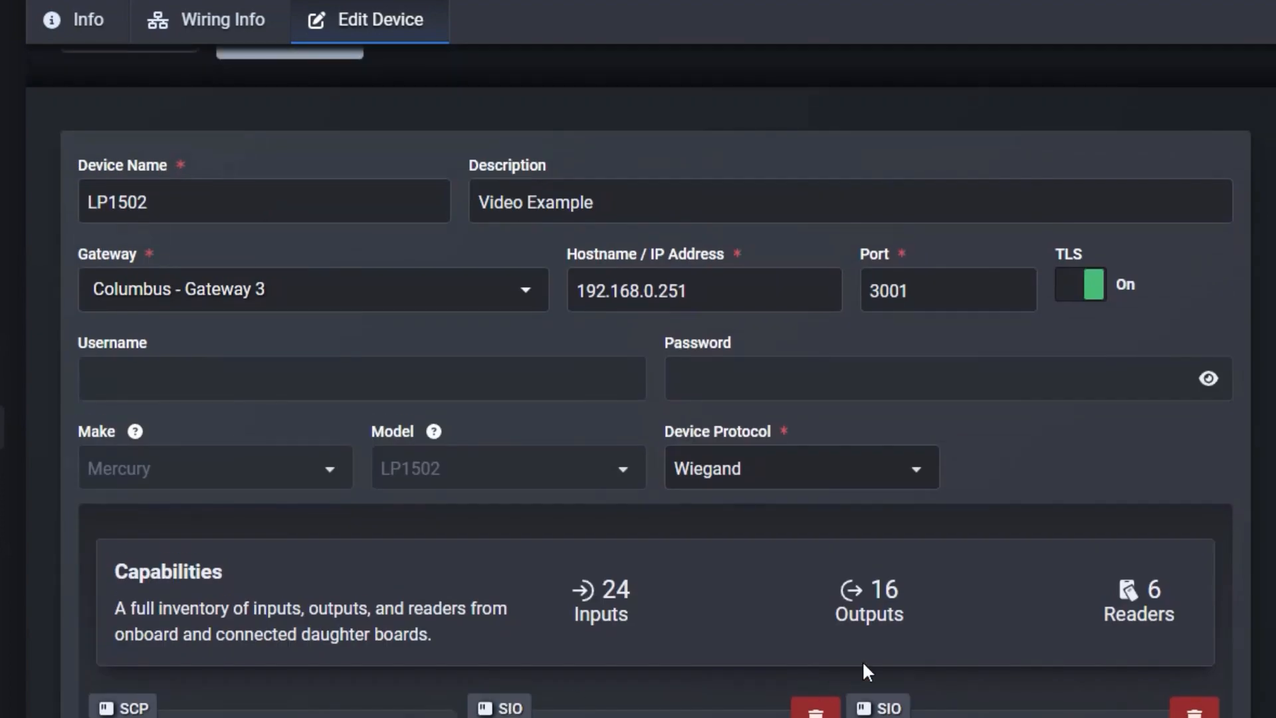
pyautogui.scroll(-3, 863, 660)
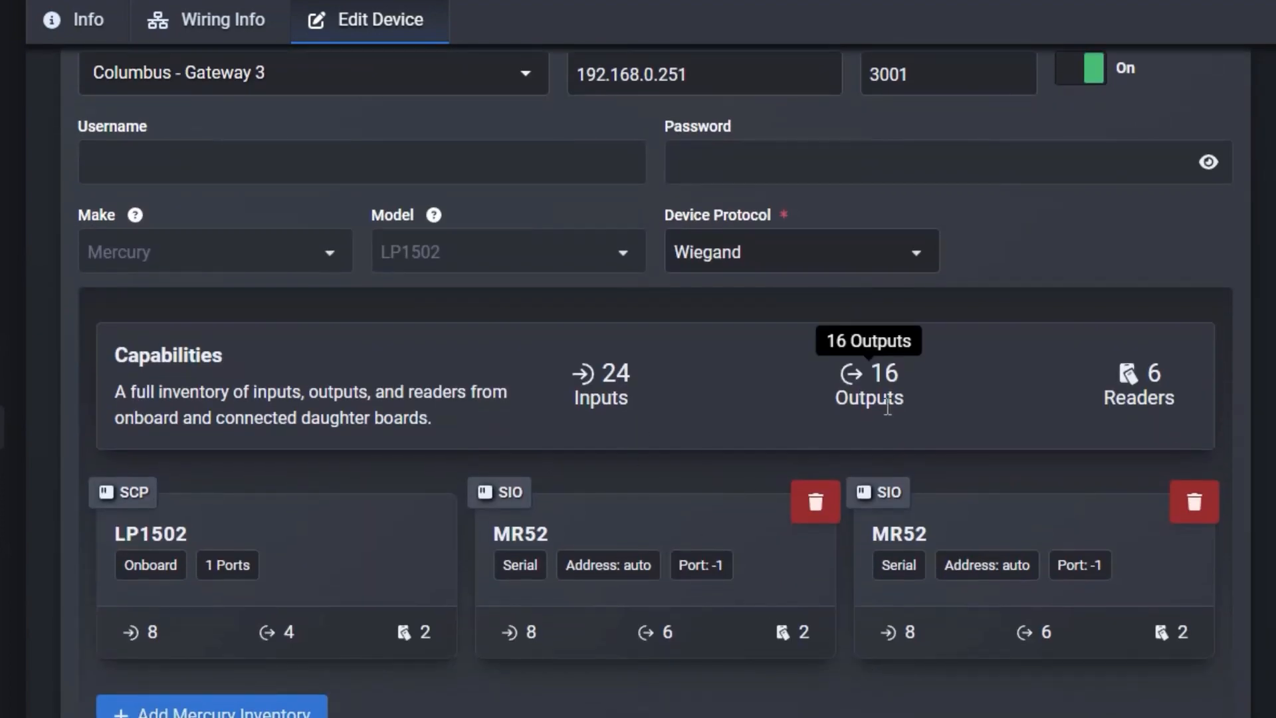
pyautogui.scroll(-3, 672, 708)
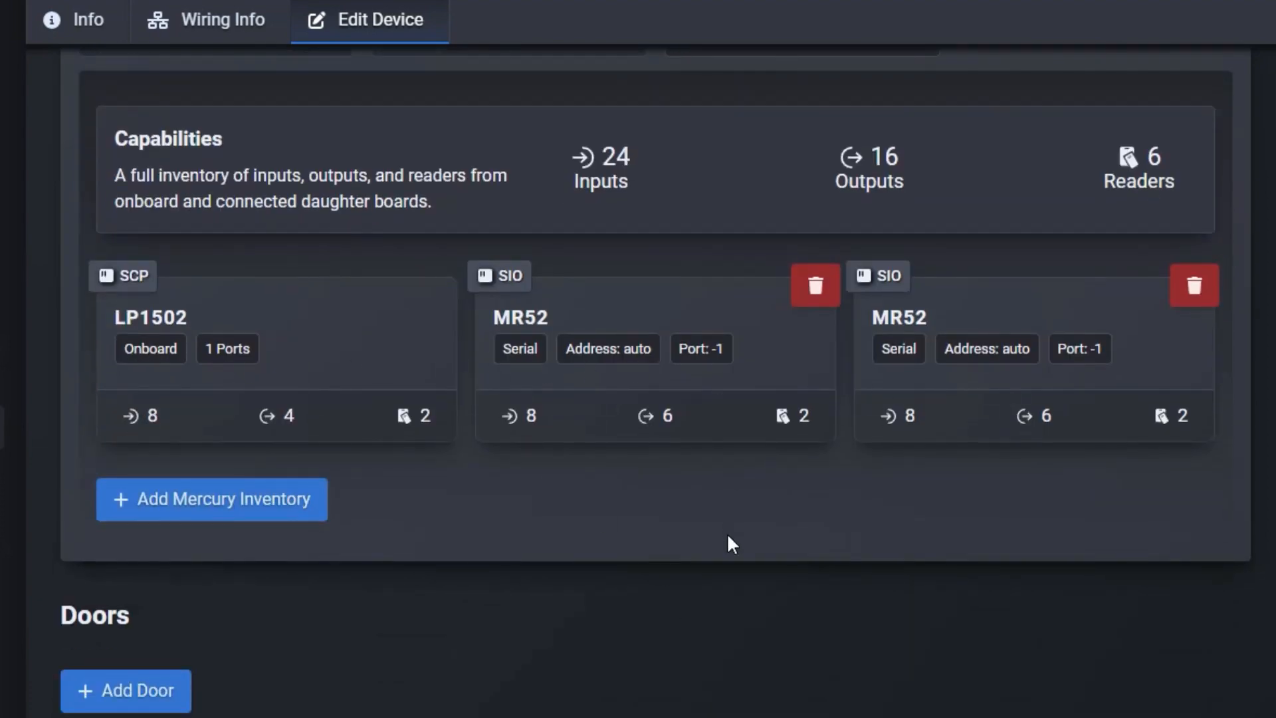
pyautogui.scroll(6, 704, 613)
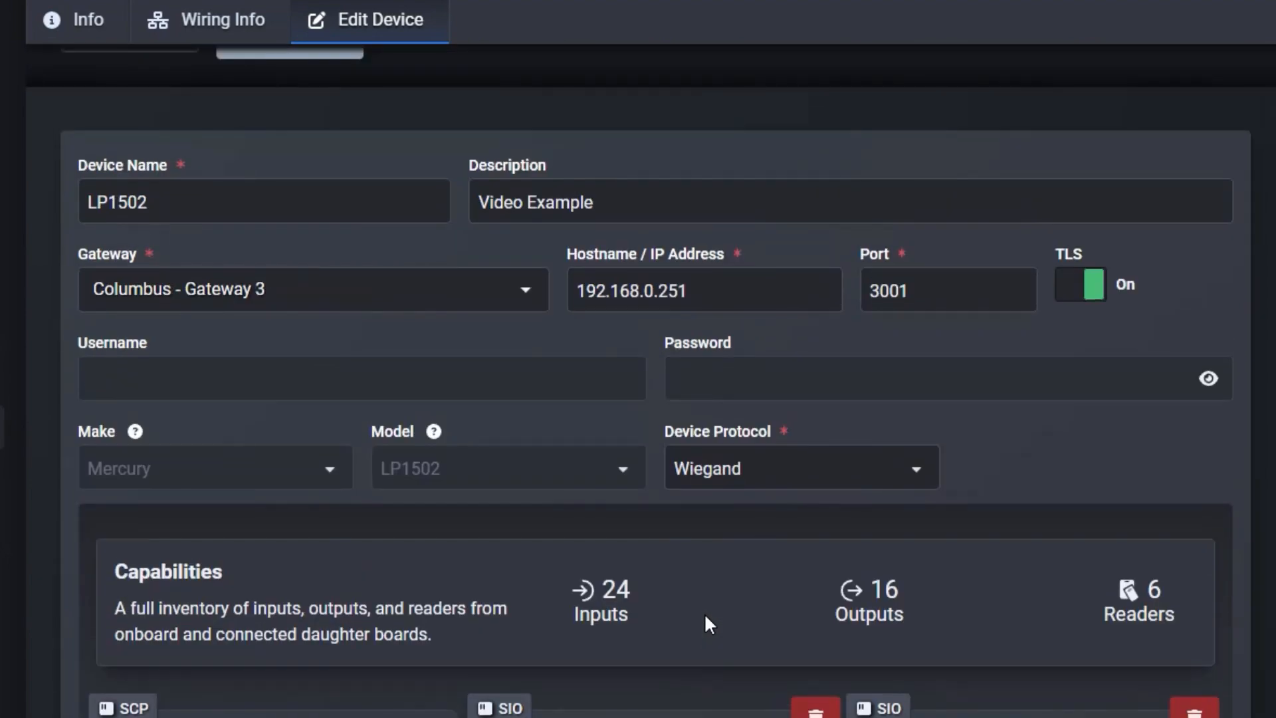
pyautogui.scroll(-6, 704, 613)
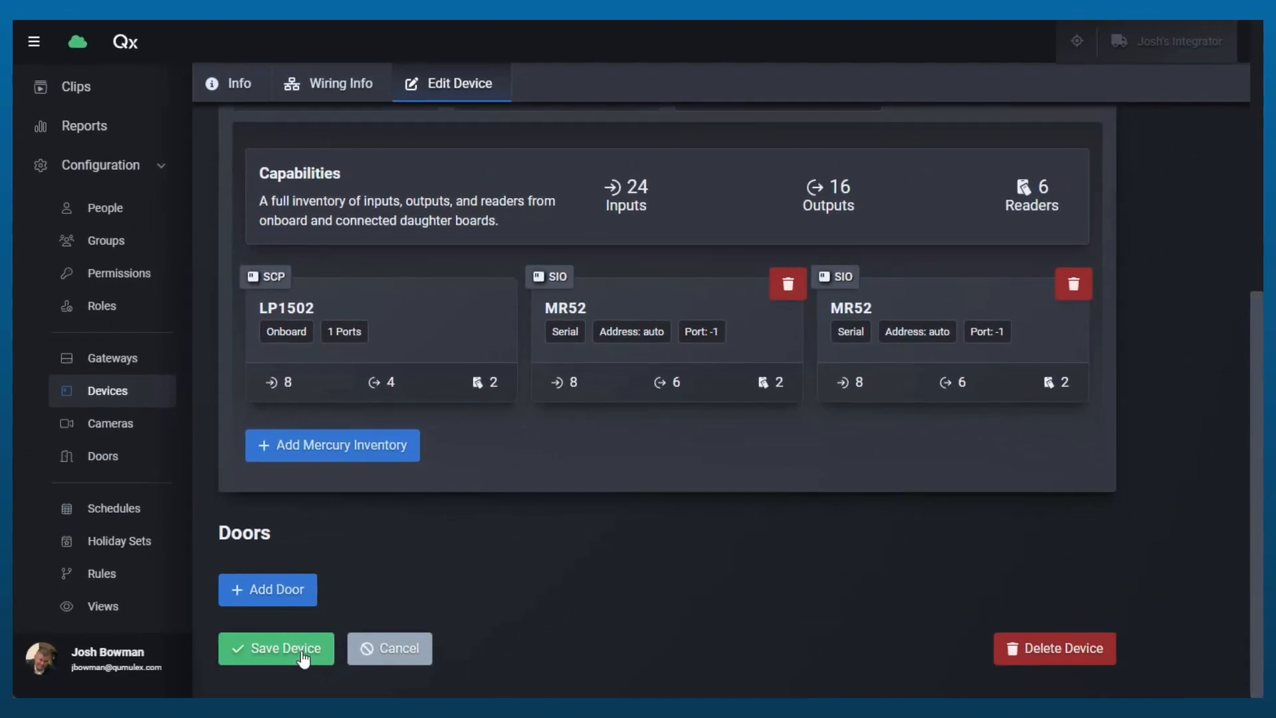
pyautogui.click(300, 649)
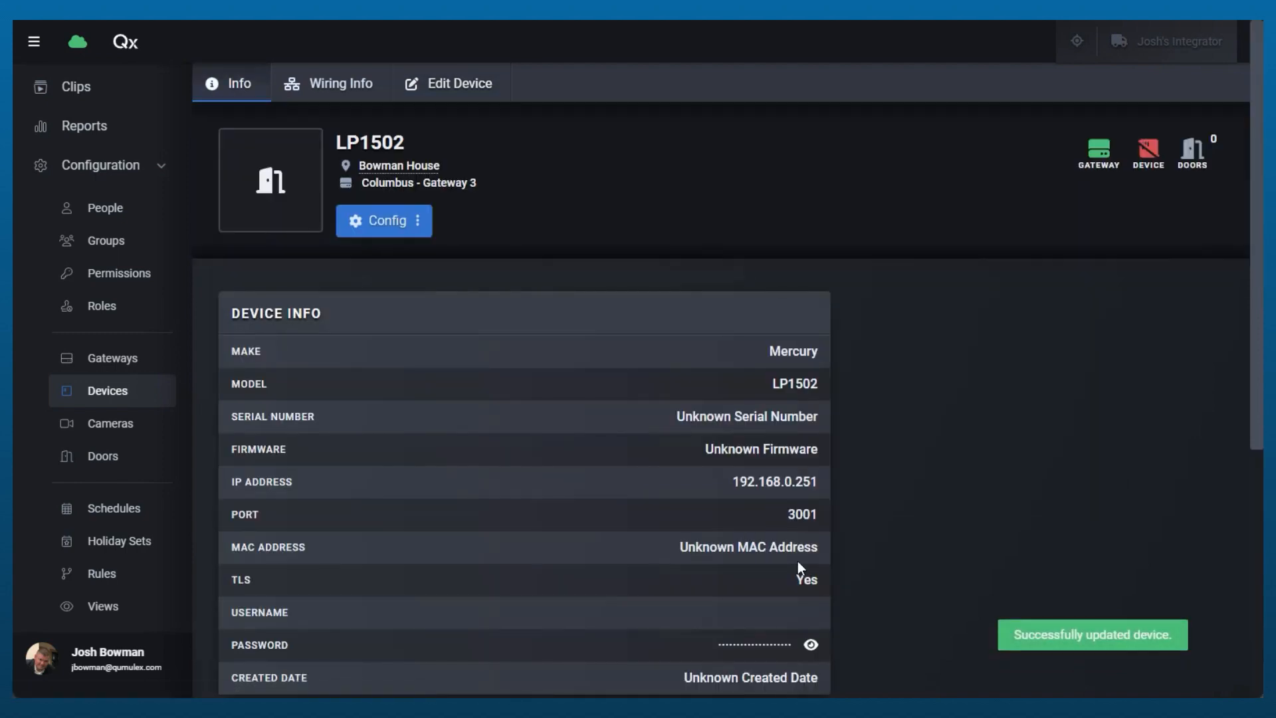
# Review the saved LP1502's device information and its list of doors
pyautogui.scroll(-4, 789, 546)
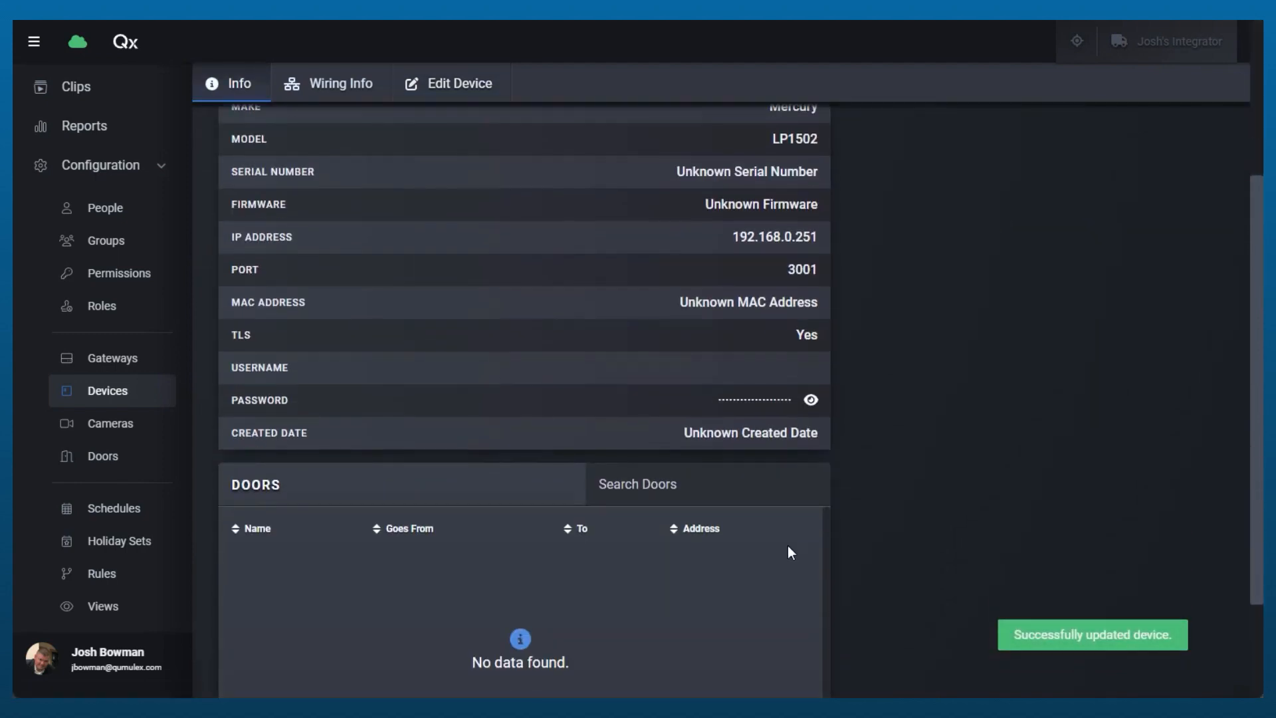
pyautogui.scroll(4, 901, 556)
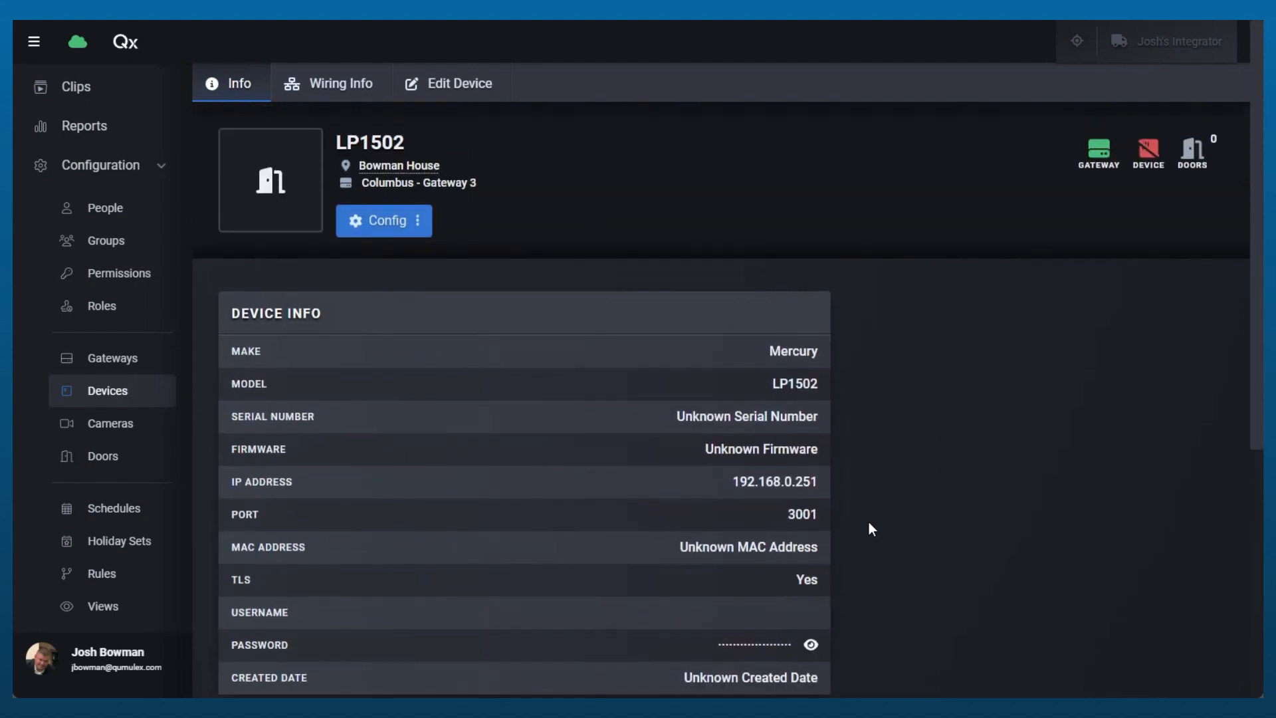
pyautogui.scroll(-5, 811, 503)
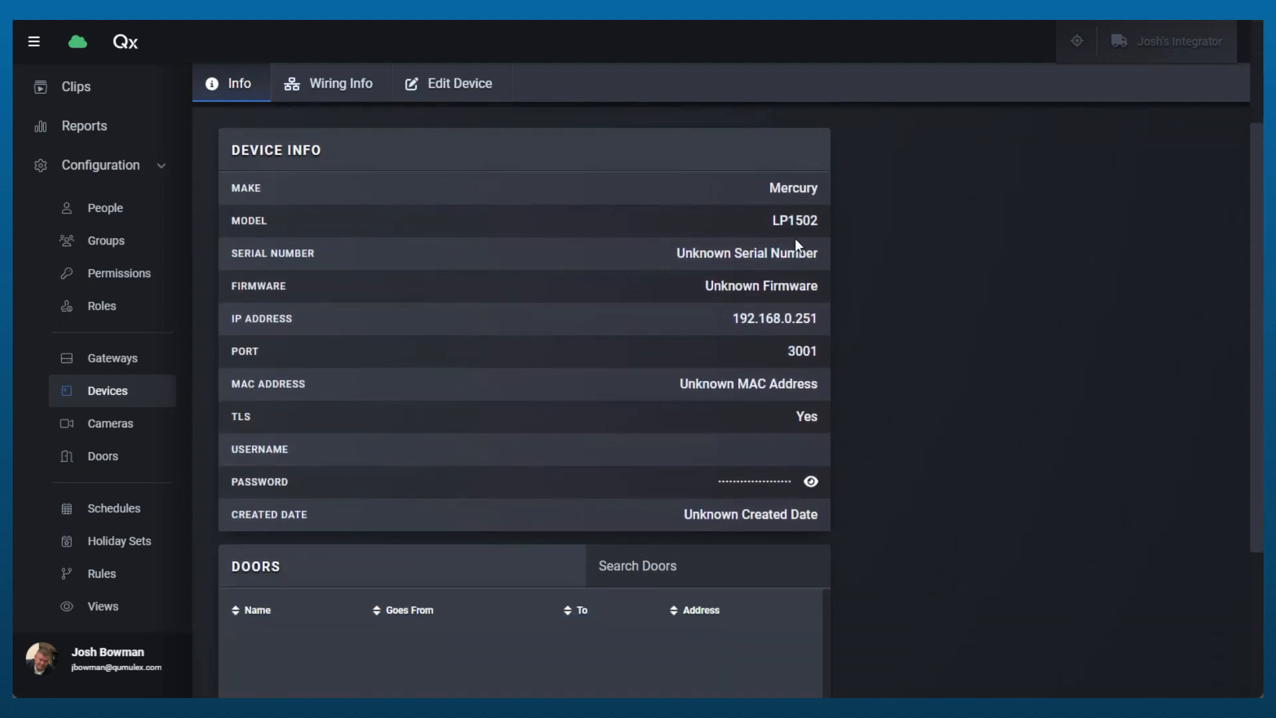
pyautogui.scroll(5, 783, 452)
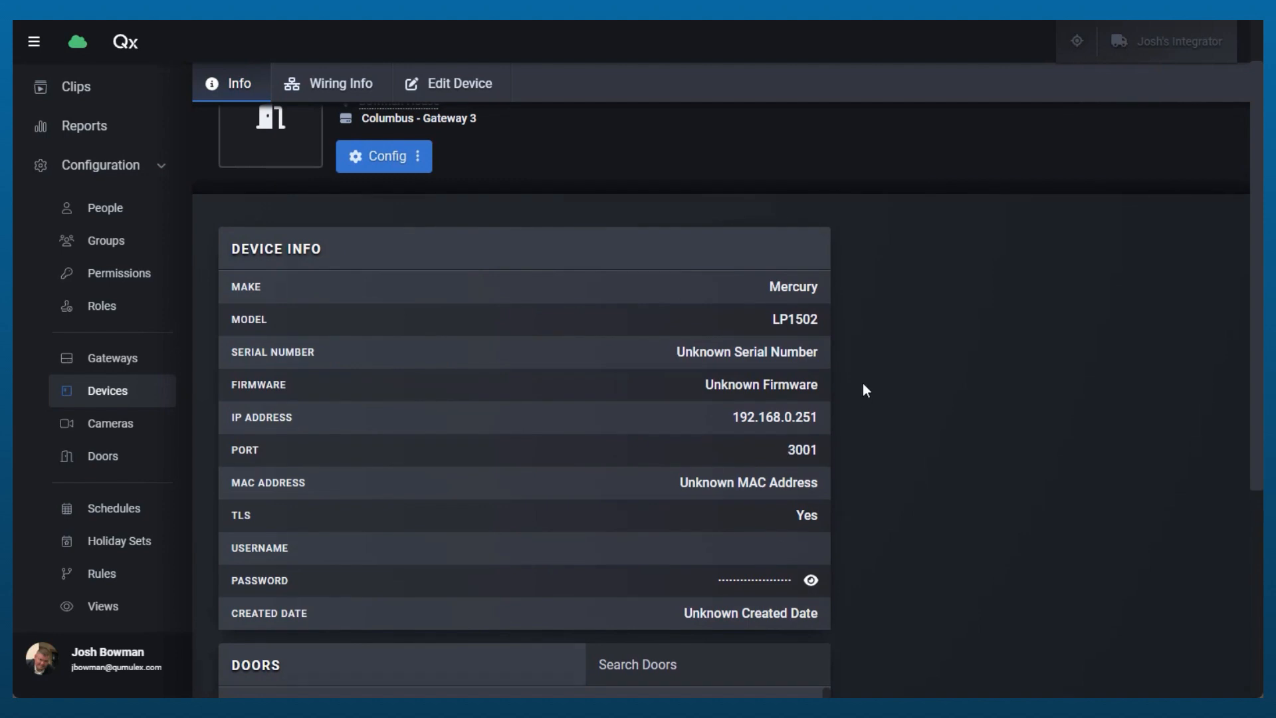
pyautogui.scroll(-5, 870, 418)
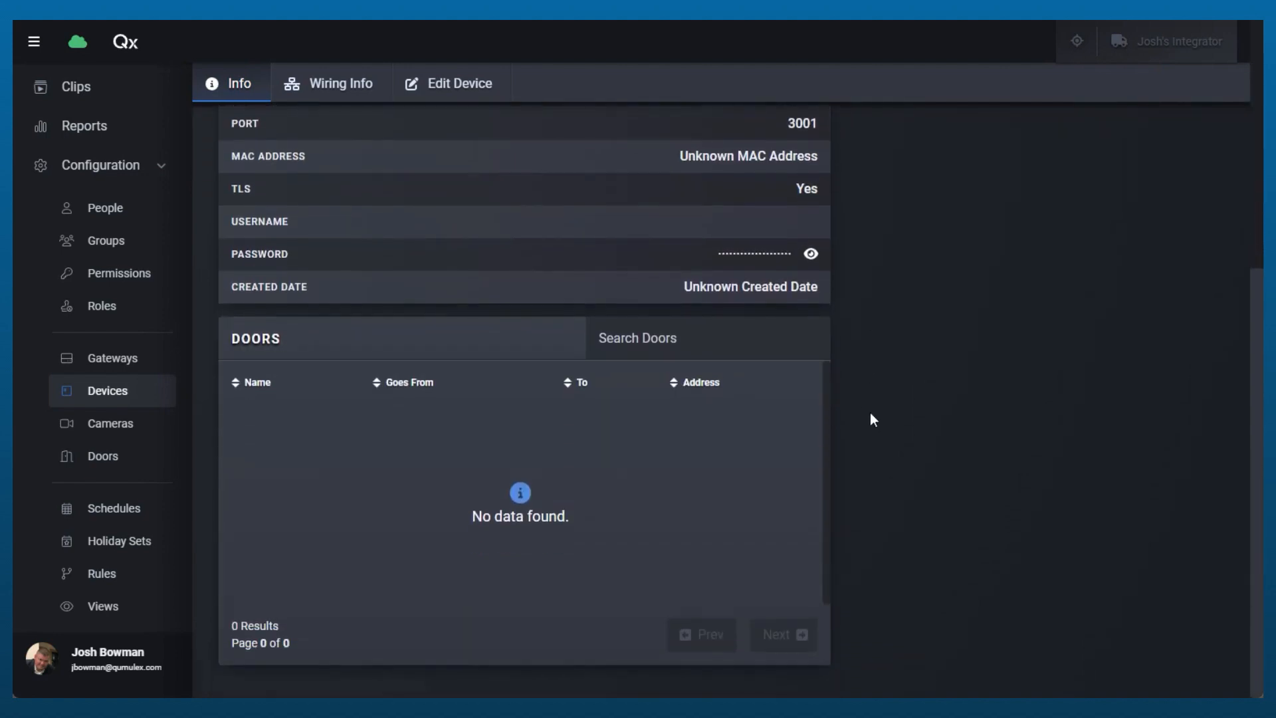
pyautogui.scroll(5, 871, 419)
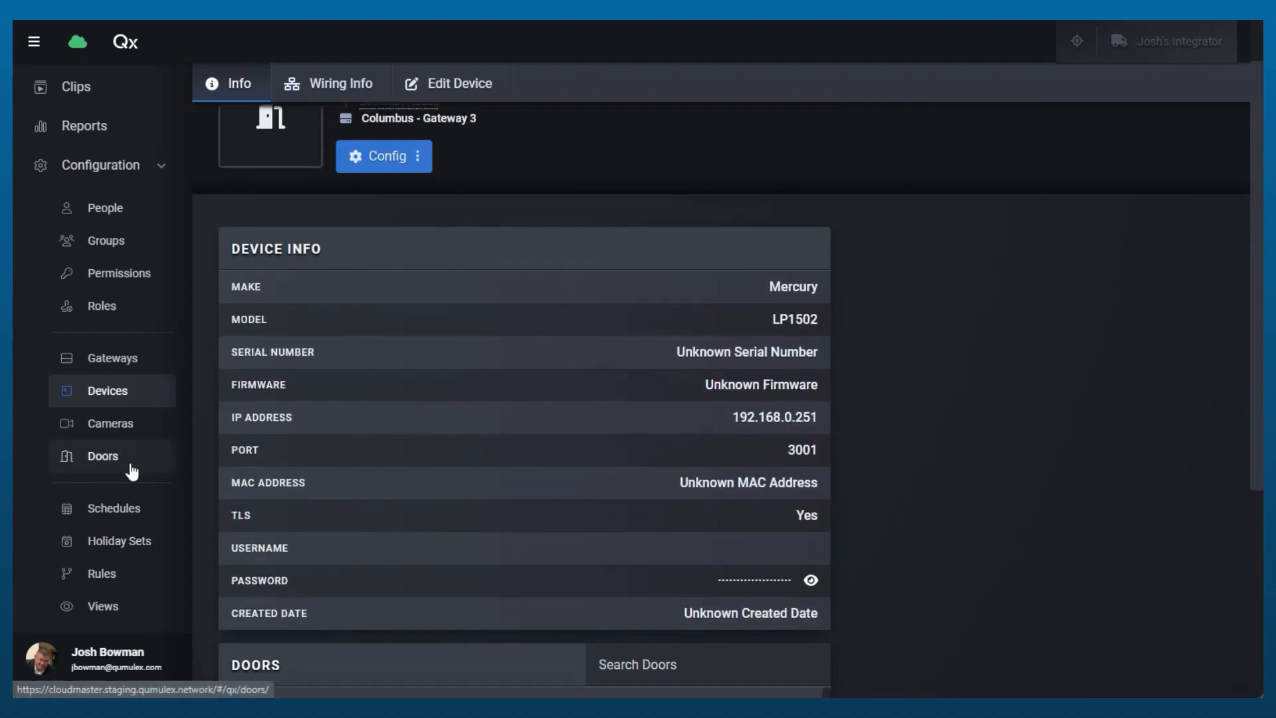
# Add a door named Door 1 Example to the LP1502 and assign Front Porch as its door camera
pyautogui.scroll(-5, 602, 581)
pyautogui.scroll(5, 586, 610)
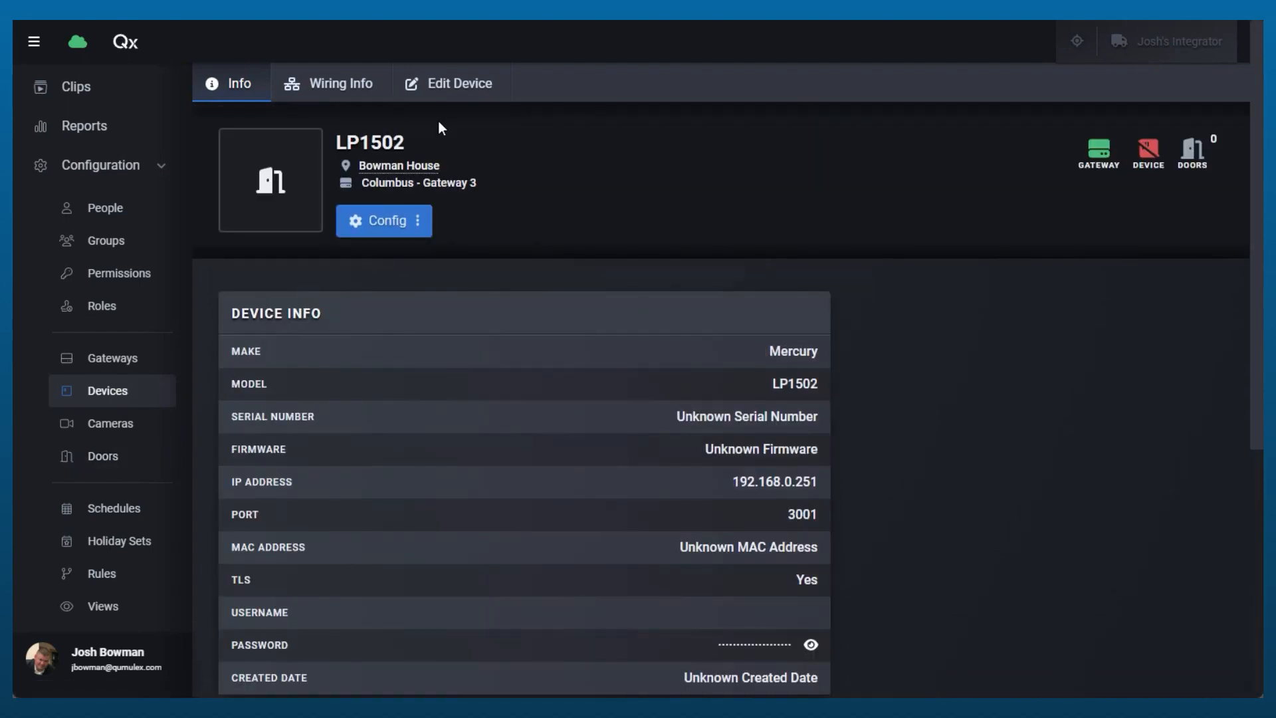
pyautogui.click(441, 99)
pyautogui.scroll(-3, 526, 454)
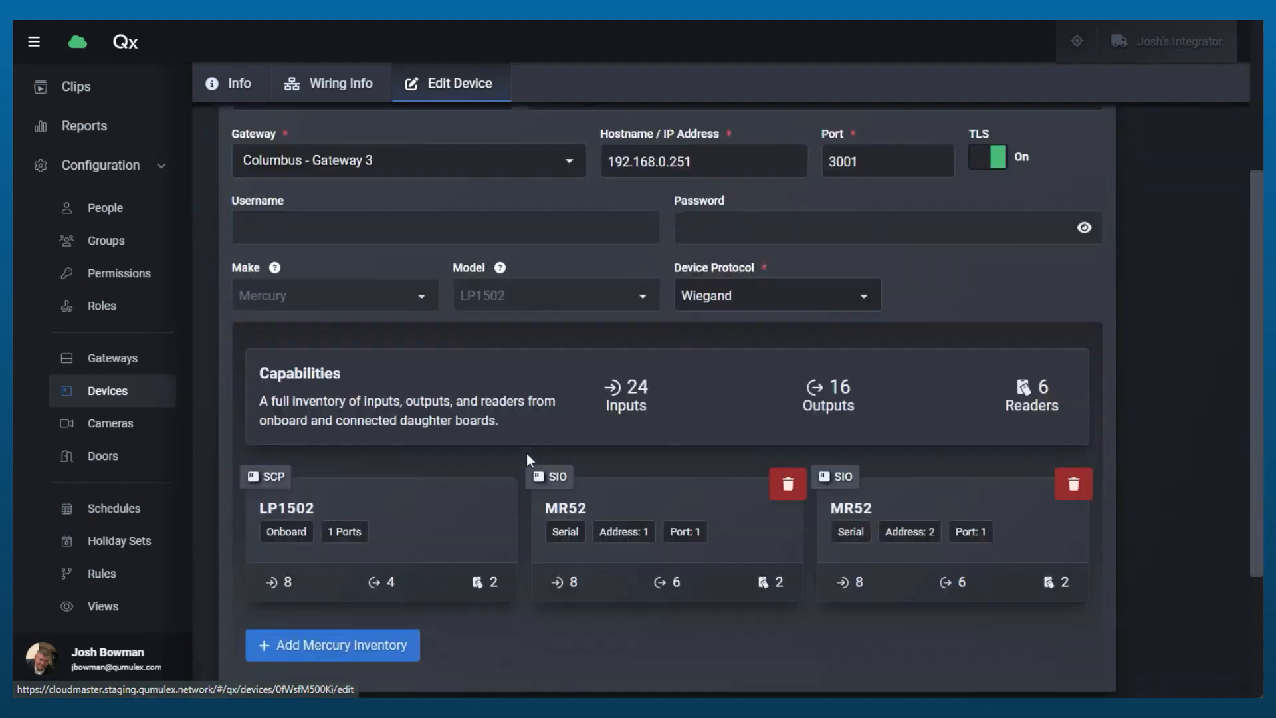
pyautogui.scroll(-3, 527, 458)
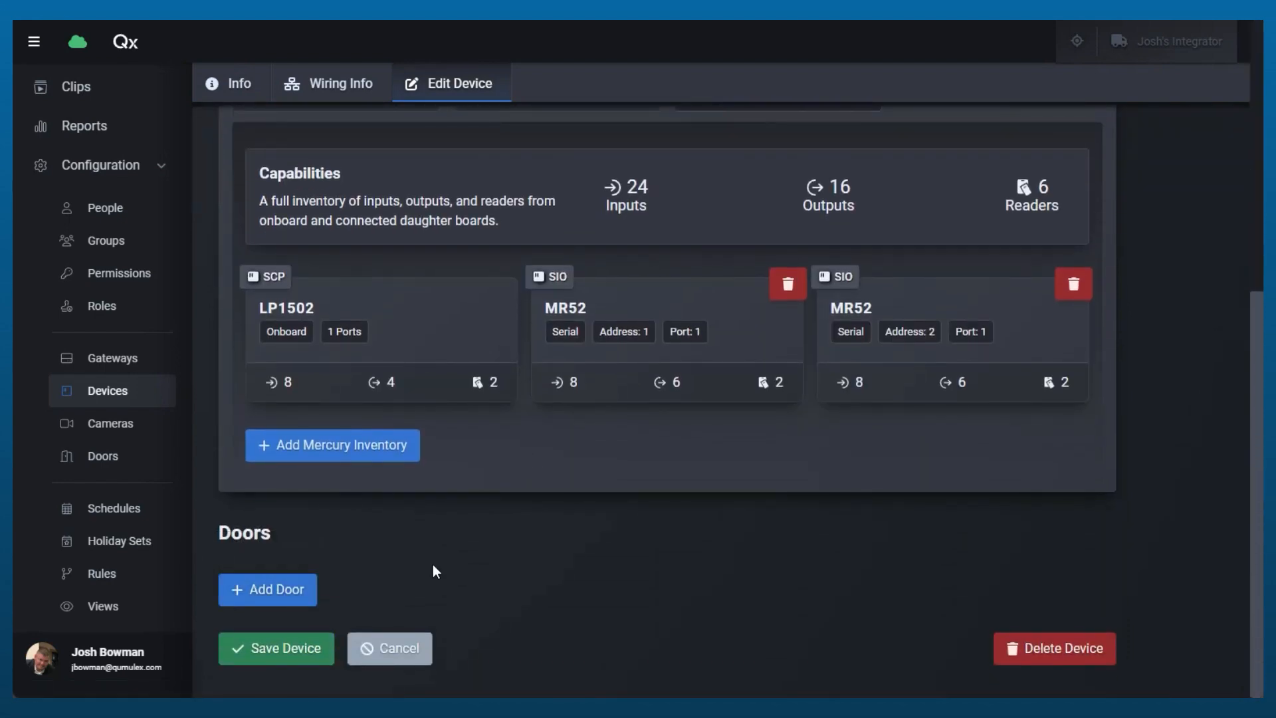
pyautogui.click(278, 591)
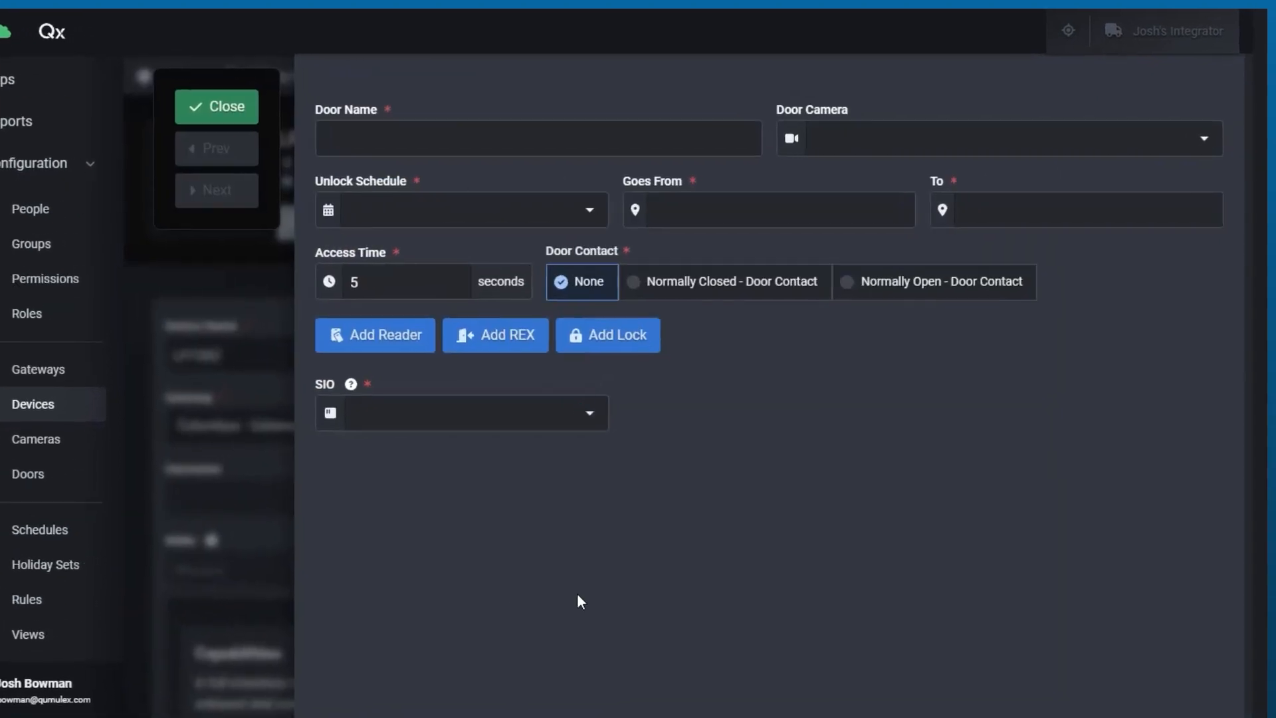
pyautogui.click(391, 128)
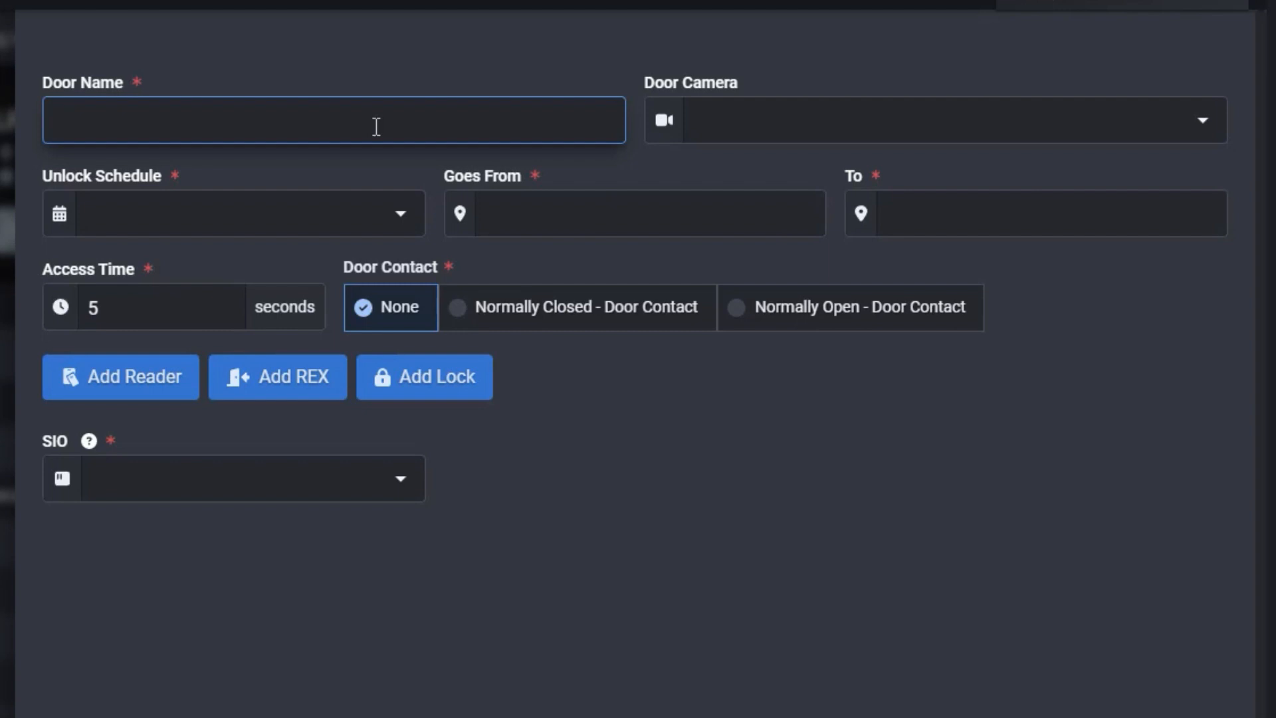
pyautogui.write('Door 1 Example')
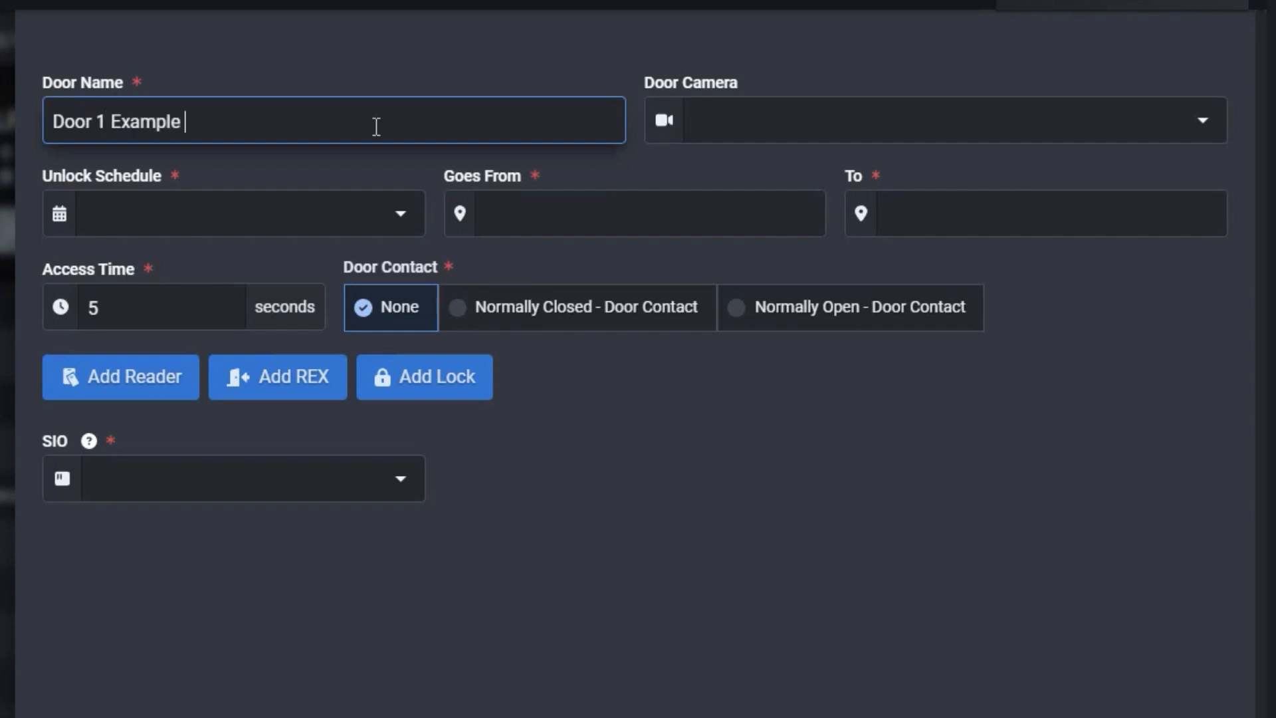
pyautogui.click(903, 131)
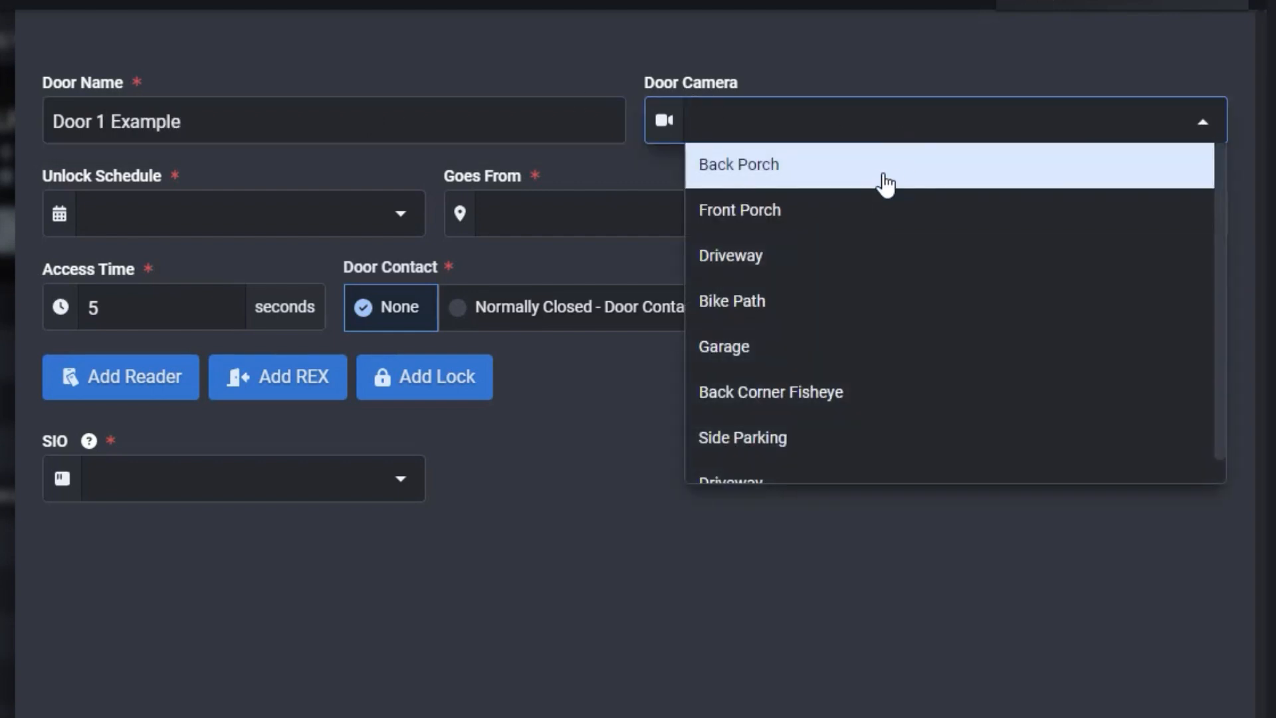
pyautogui.click(872, 234)
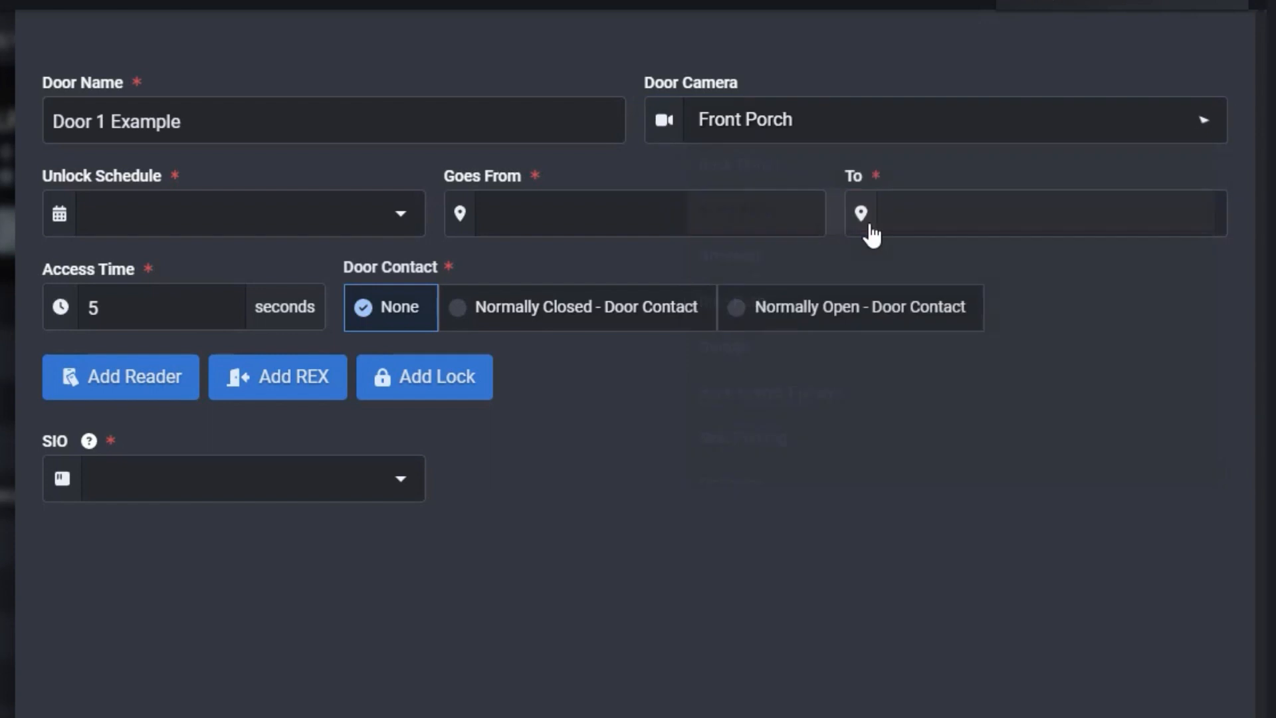
# Set the door's unlock schedule to Never (Read only) and its direction from Exterior to Interior
pyautogui.click(177, 216)
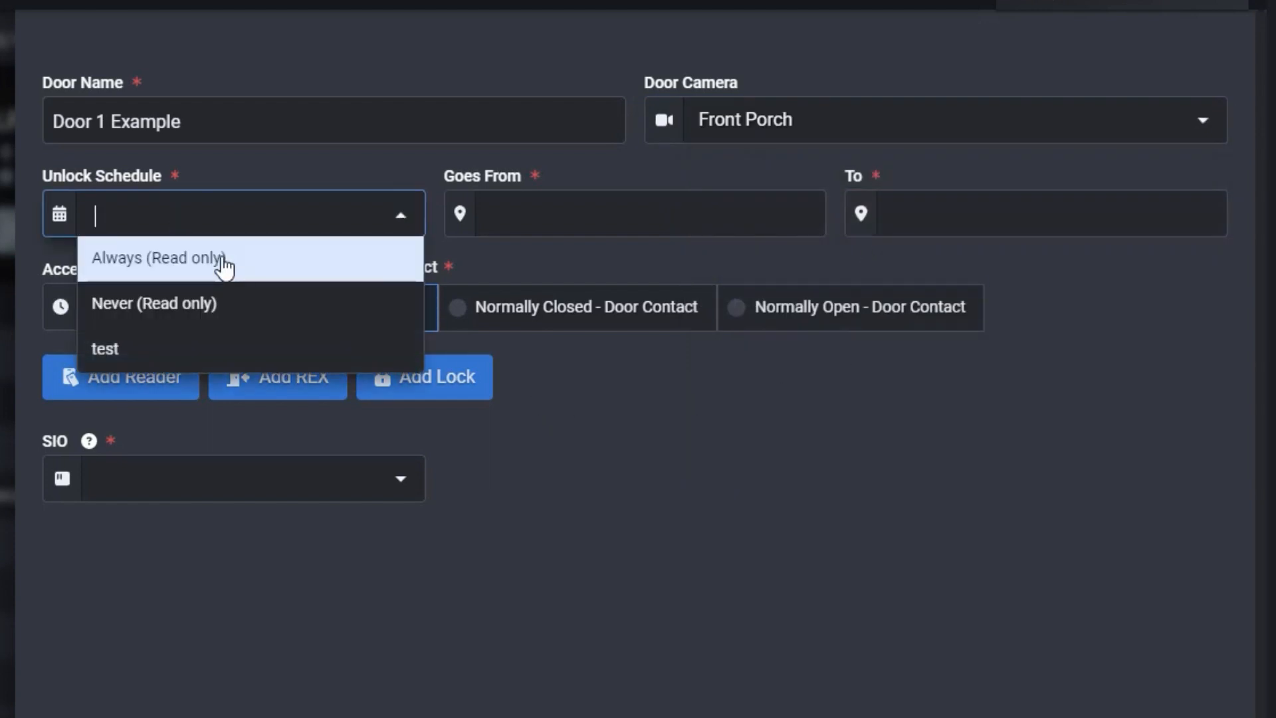
pyautogui.click(213, 312)
pyautogui.click(663, 226)
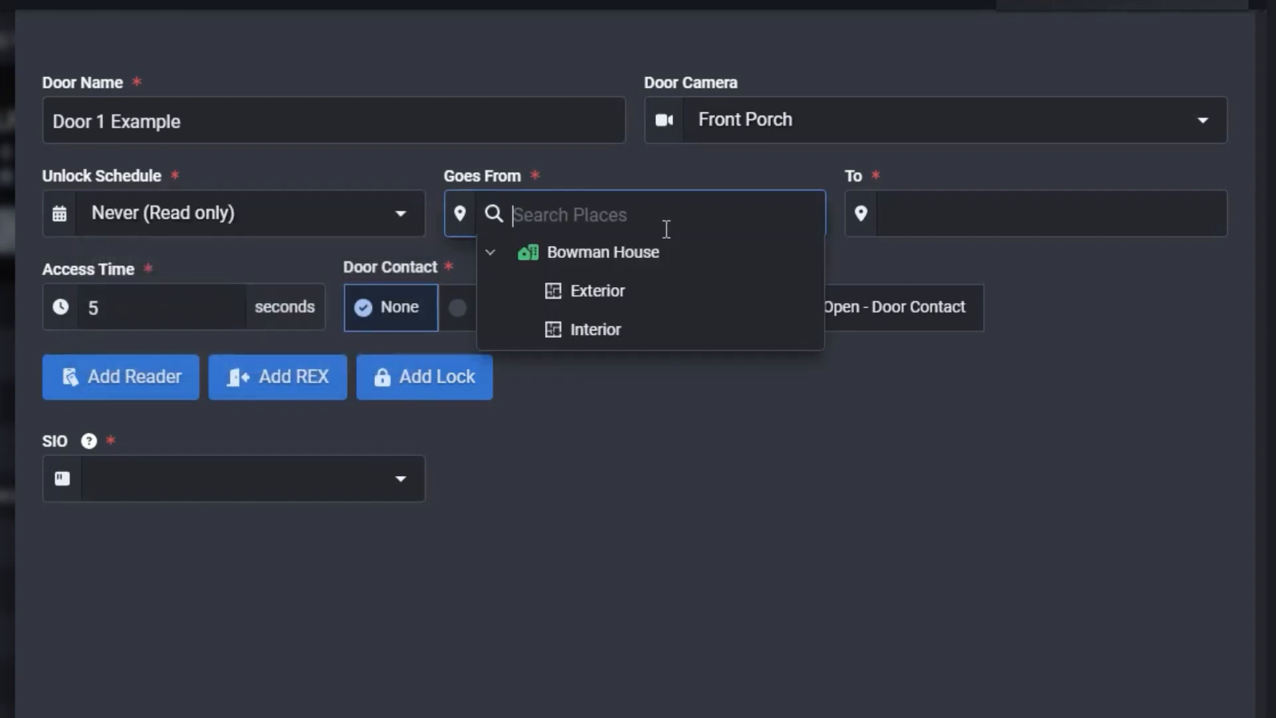
pyautogui.click(678, 301)
pyautogui.click(984, 229)
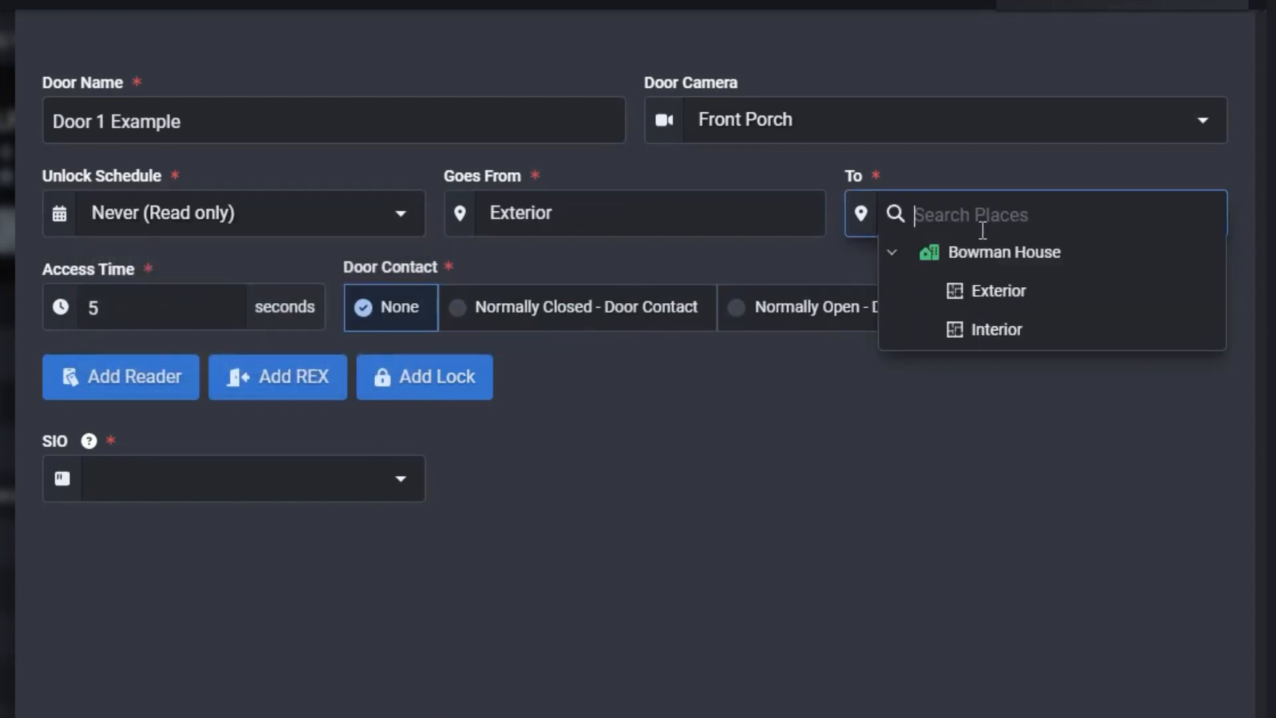
pyautogui.click(1011, 330)
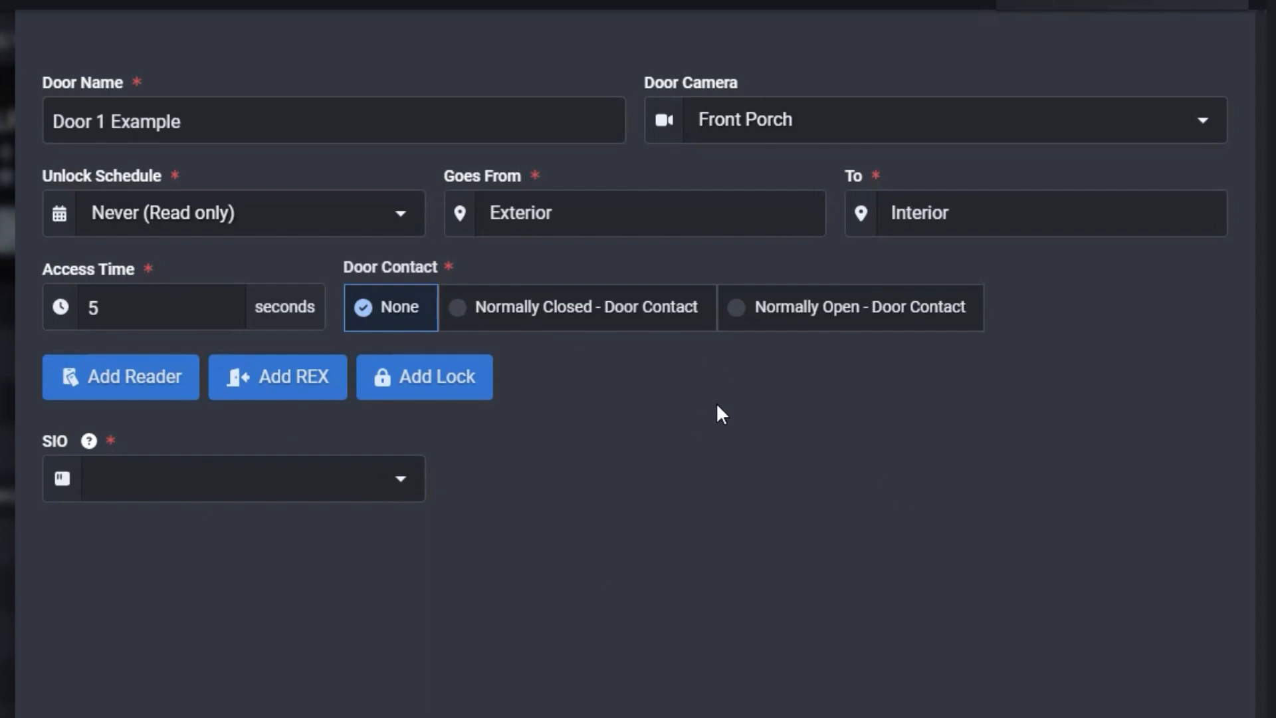
# Assign the onboard LP1502 as the door's SIO and save the device with the new door
pyautogui.click(156, 477)
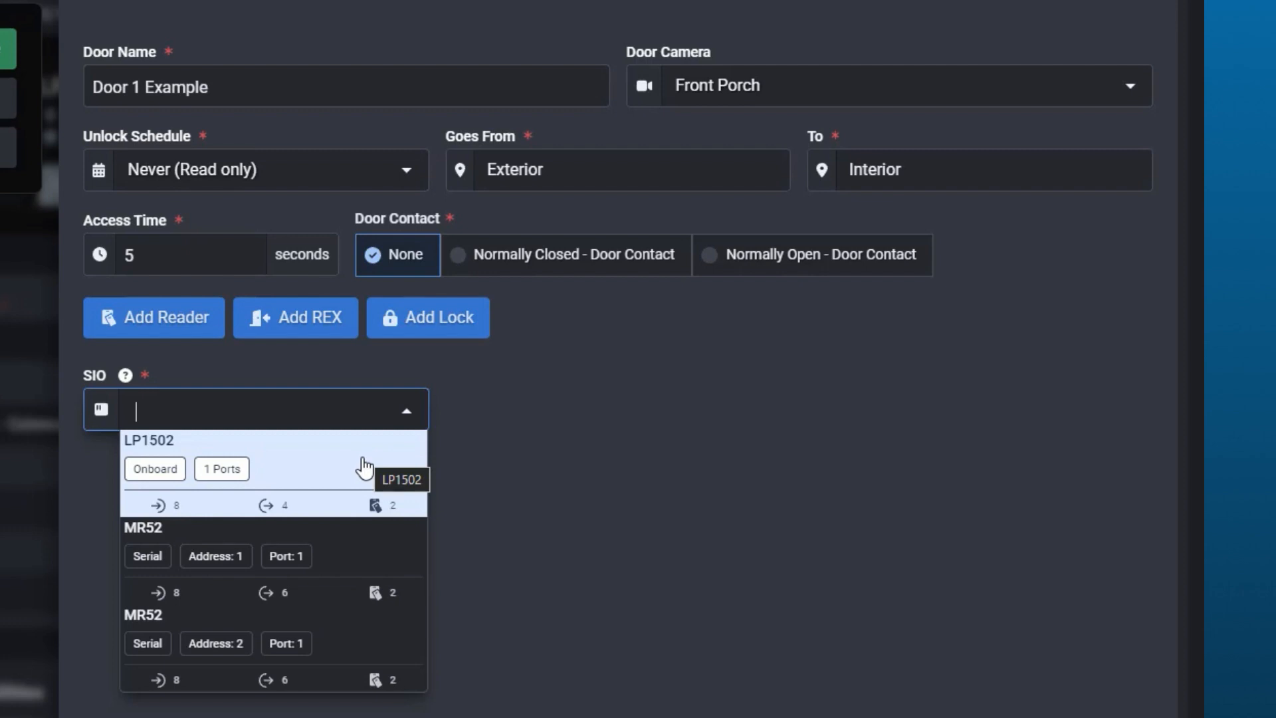
pyautogui.click(364, 466)
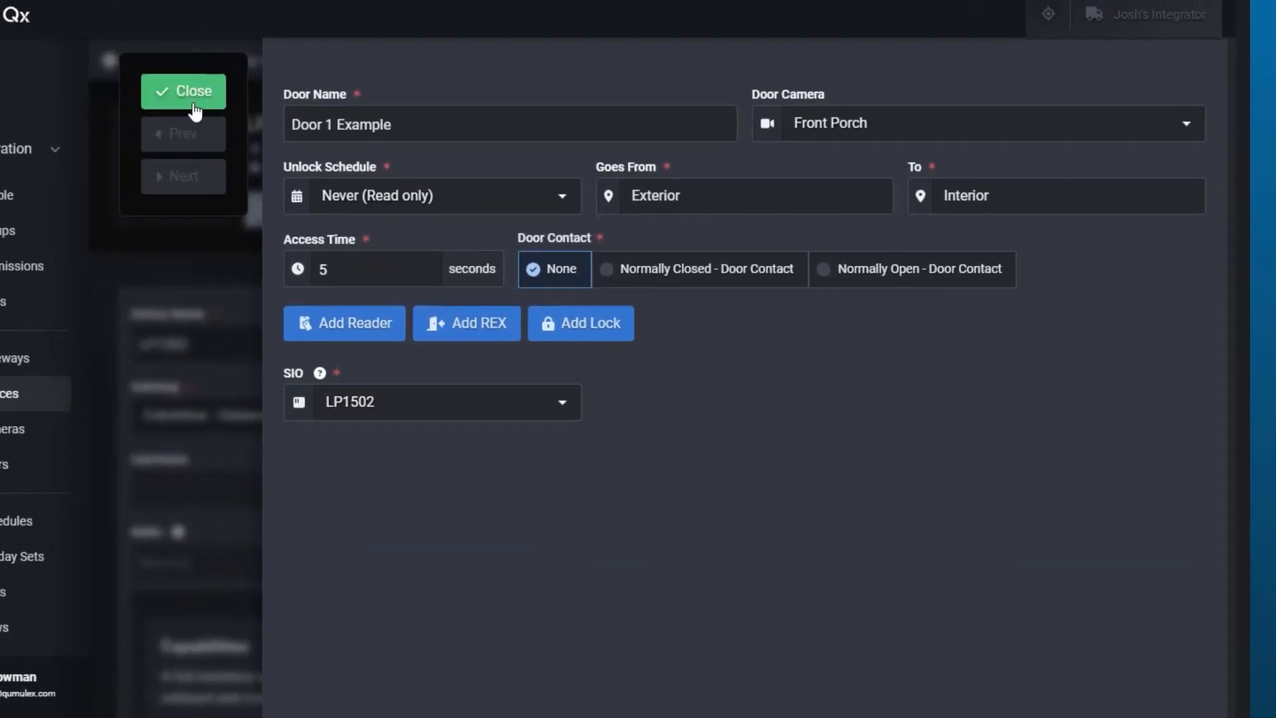
pyautogui.click(193, 105)
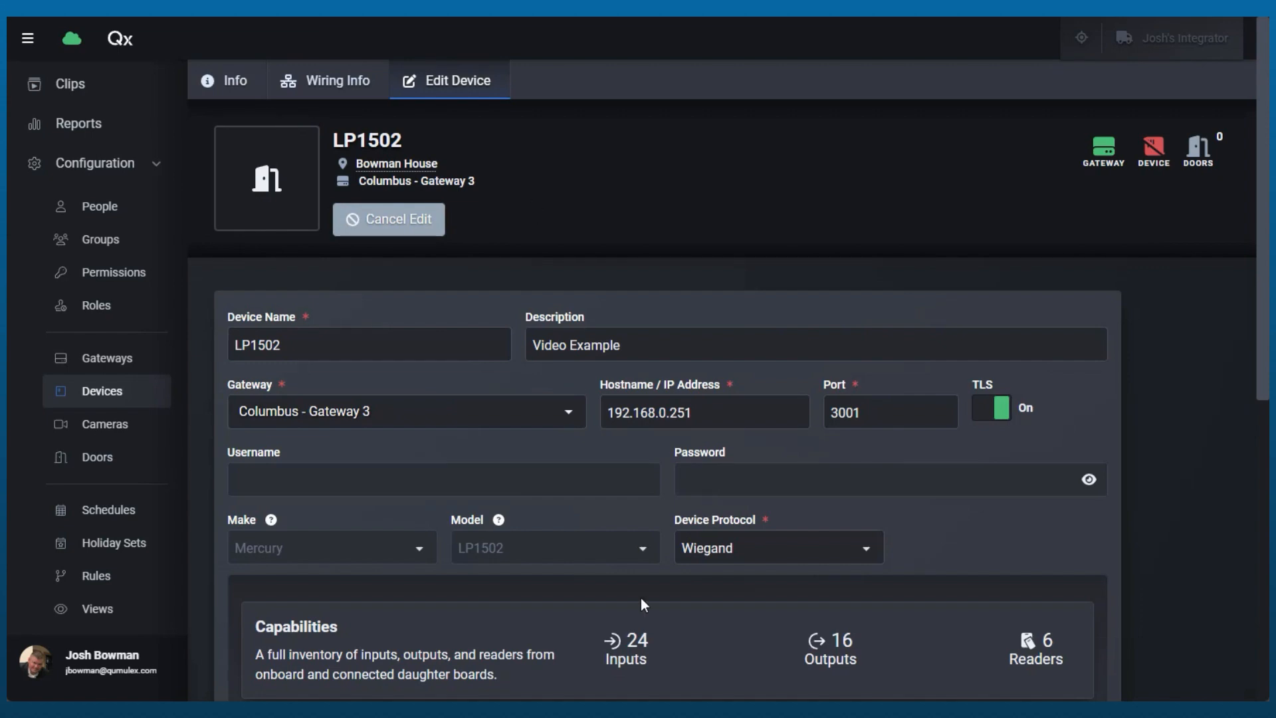
pyautogui.scroll(-8, 641, 597)
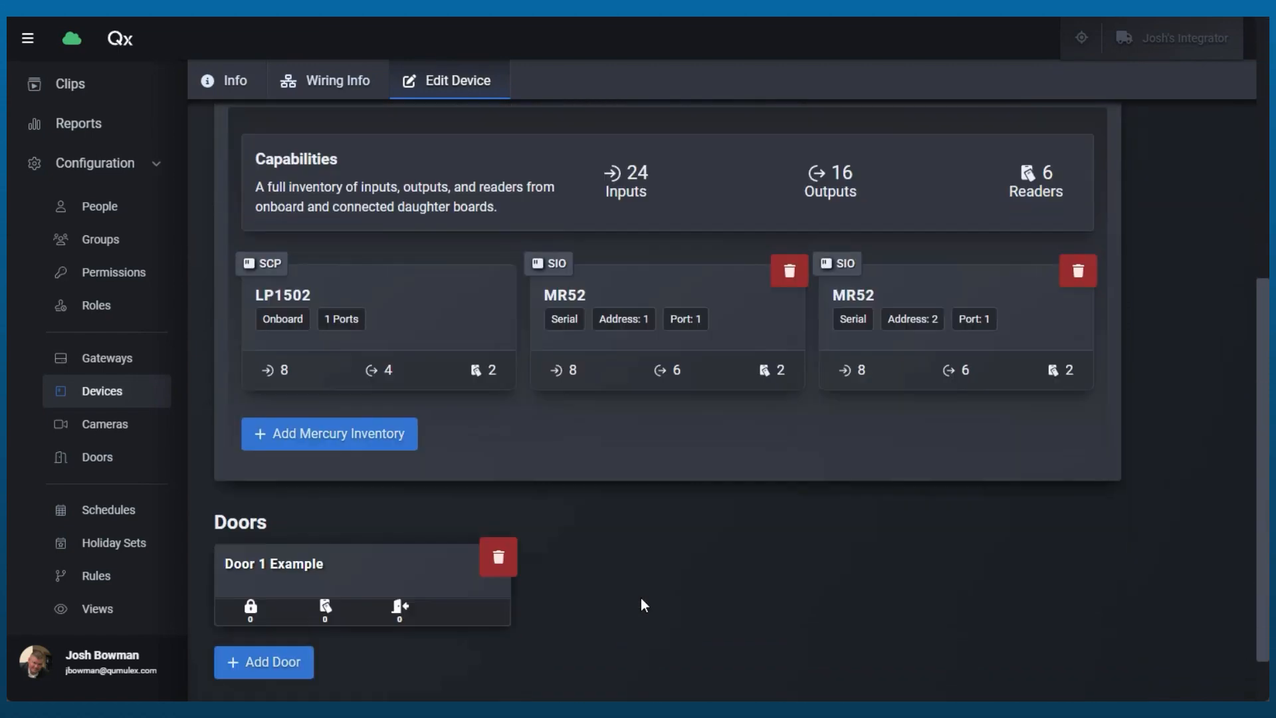
pyautogui.click(278, 661)
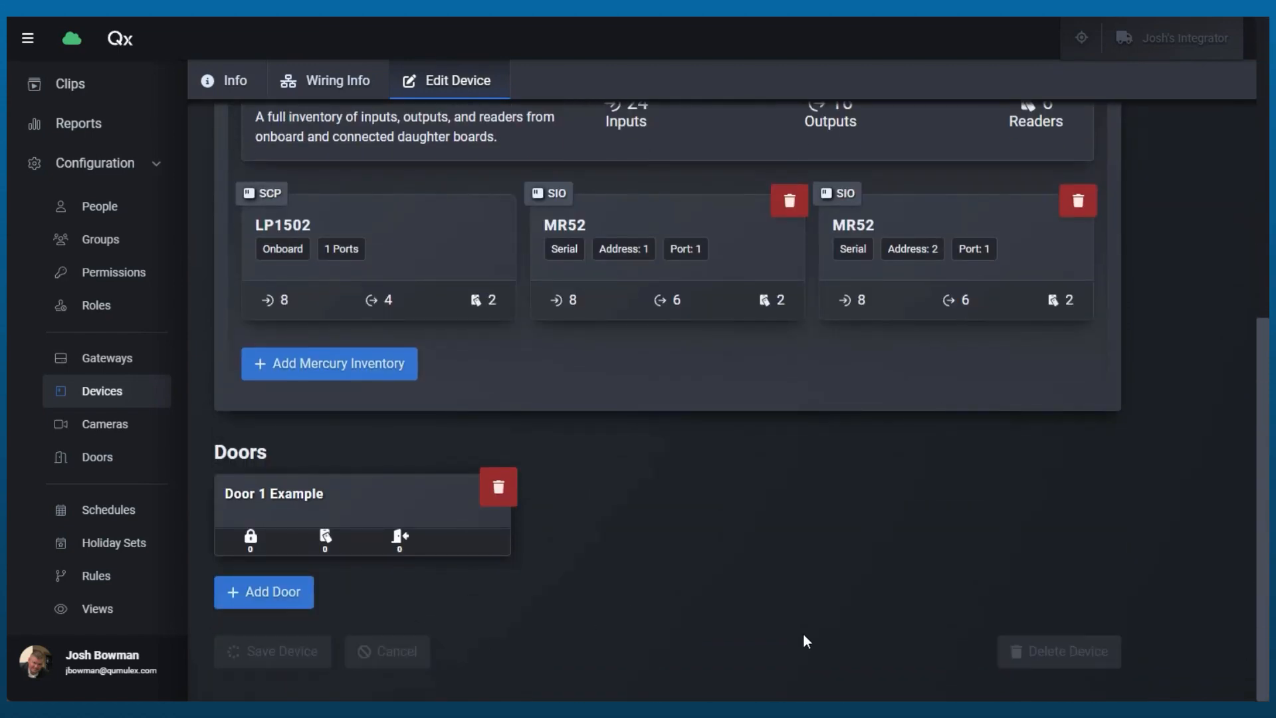
# Check Door 1 Example in the LP1502's door list and among all doors, and return to the device overview
pyautogui.scroll(-5, 817, 638)
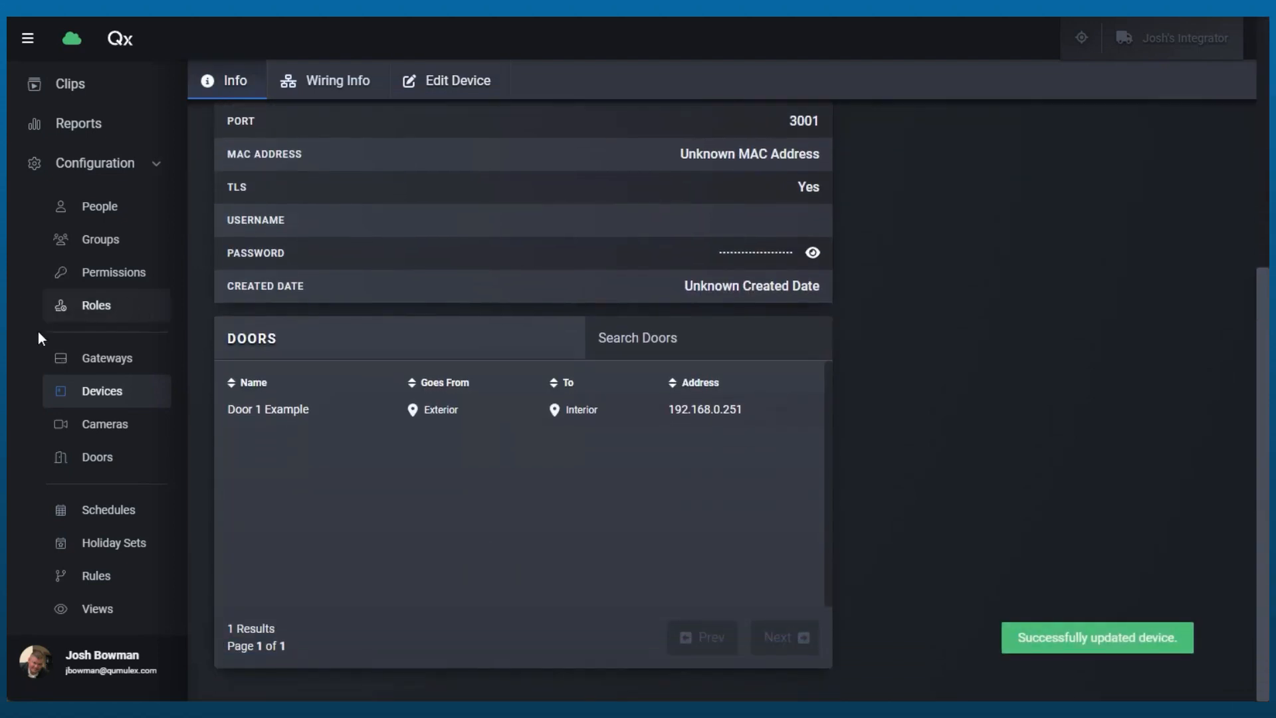
pyautogui.click(90, 465)
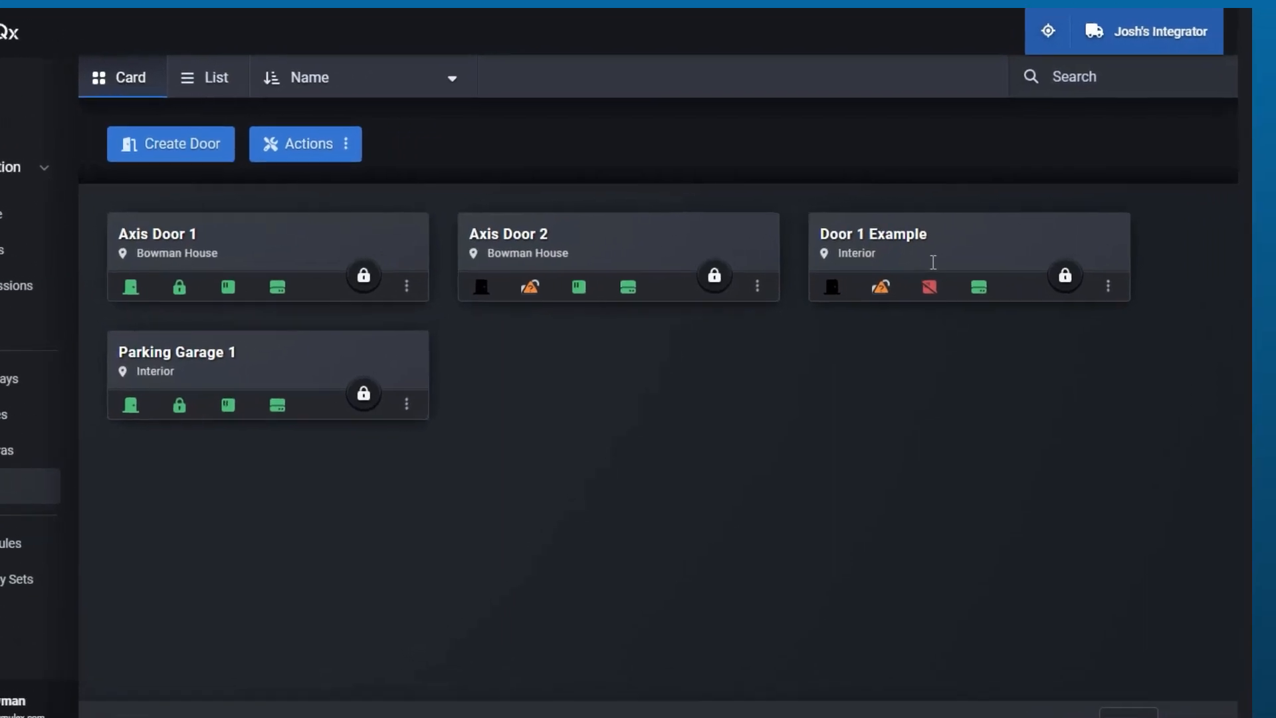
pyautogui.moveTo(750, 351)
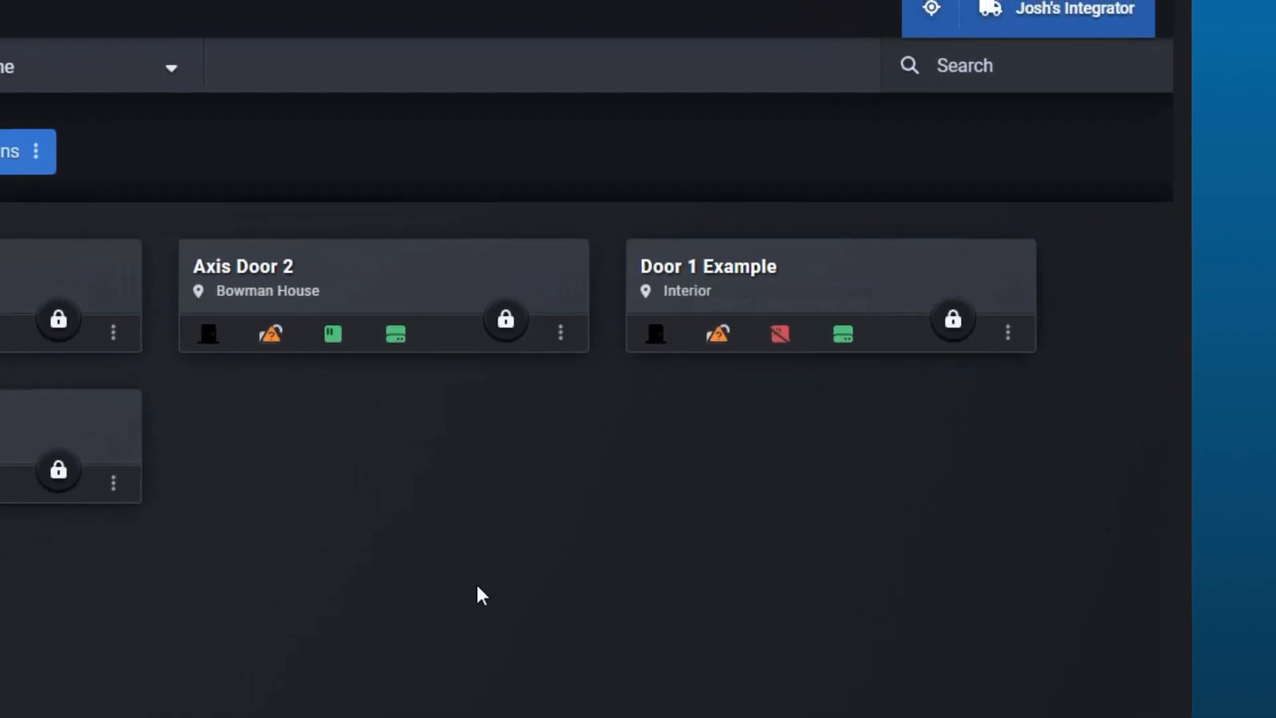
pyautogui.click(23, 416)
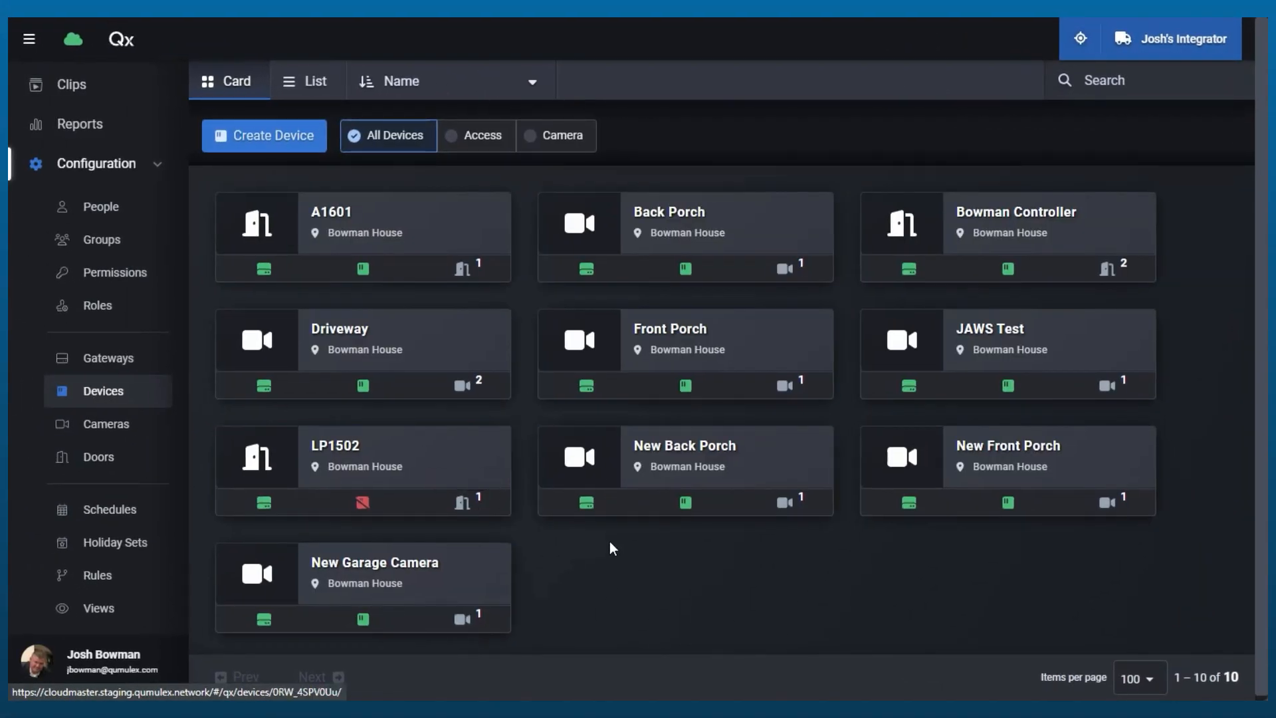